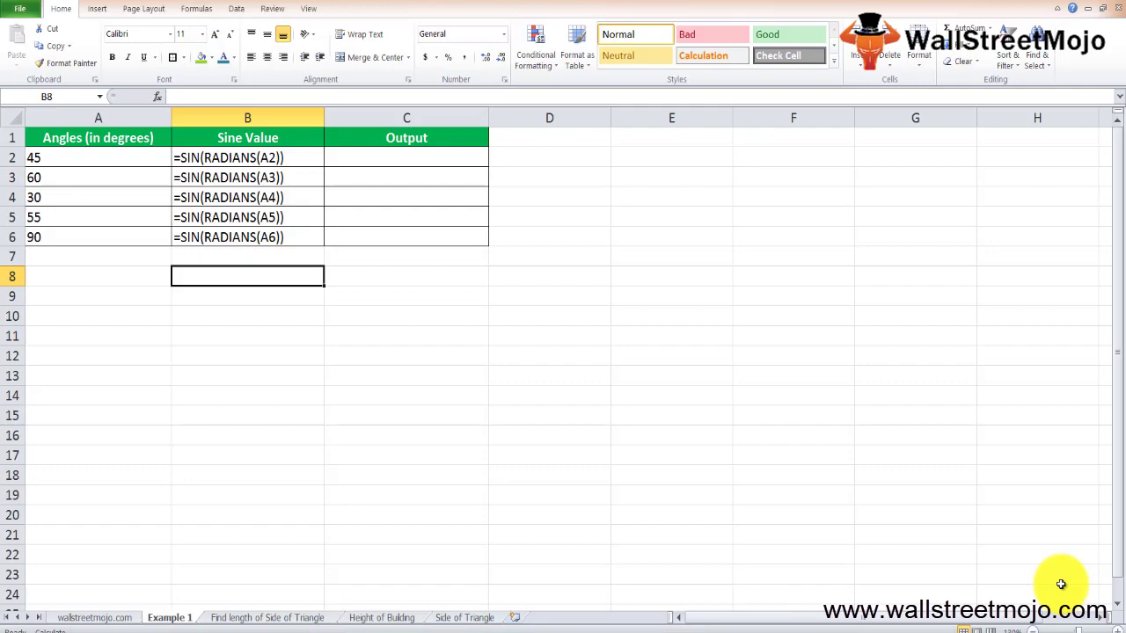
# - Enter the notes 'Sine of an angle', 'Math/Trig' and 'SINE Right angled traingle' in B8:B10
pyautogui.write('Sine of')
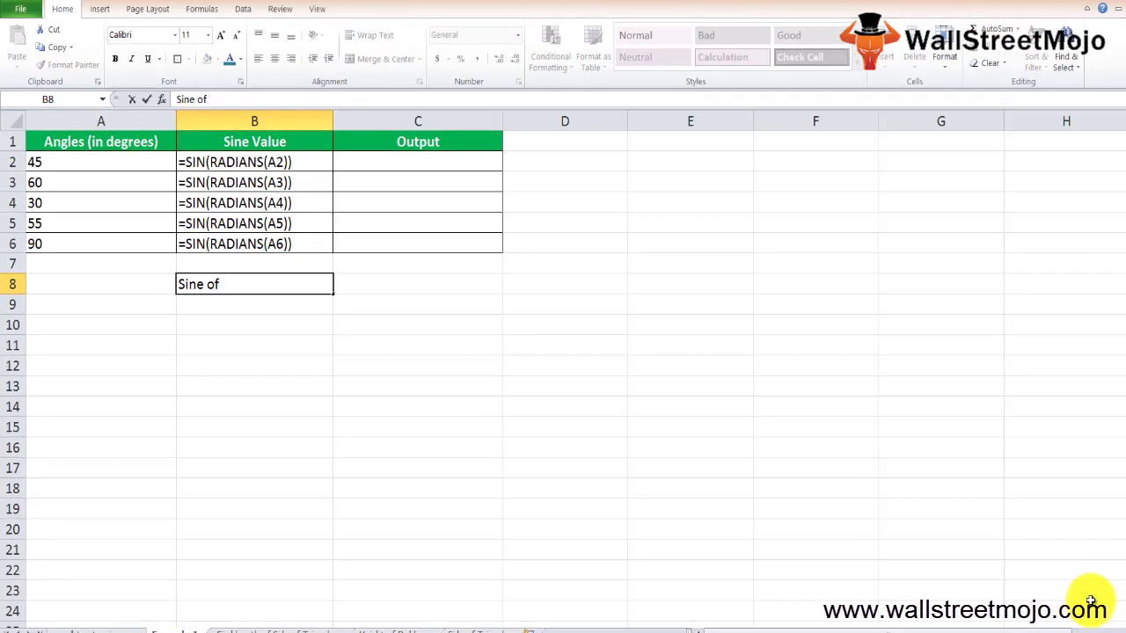
pyautogui.write(' an ')
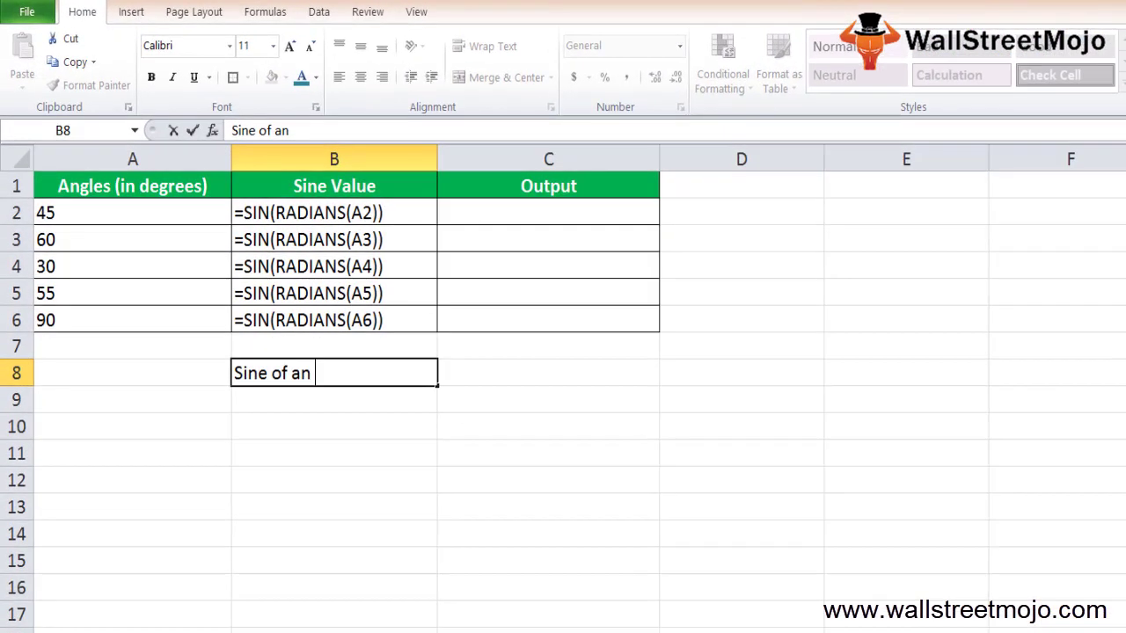
pyautogui.write('angle')
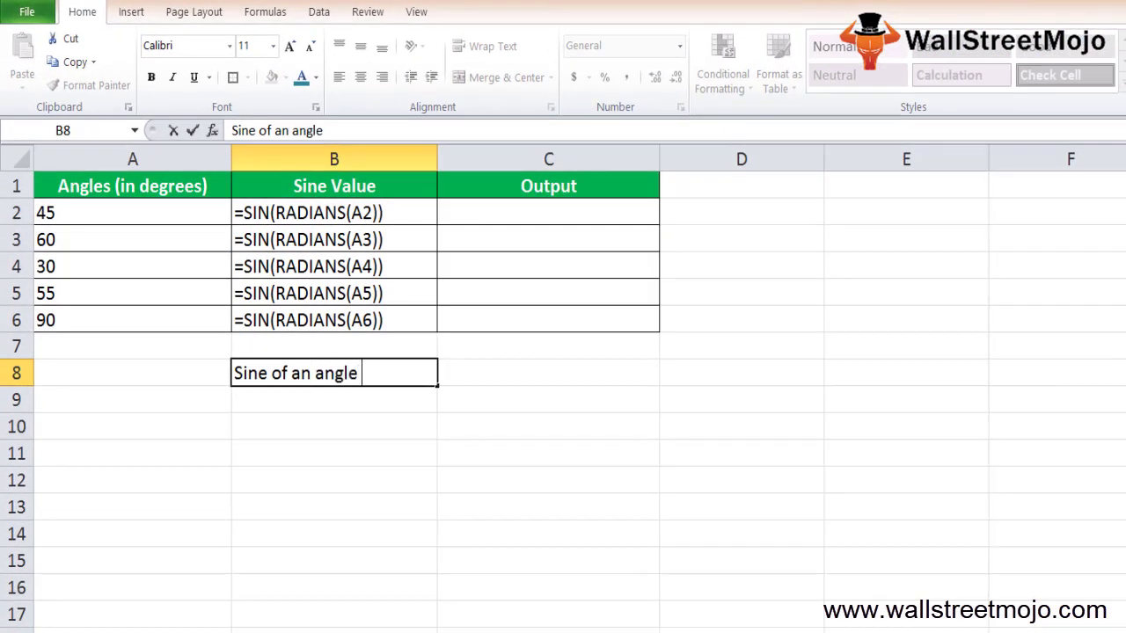
pyautogui.press('Return')
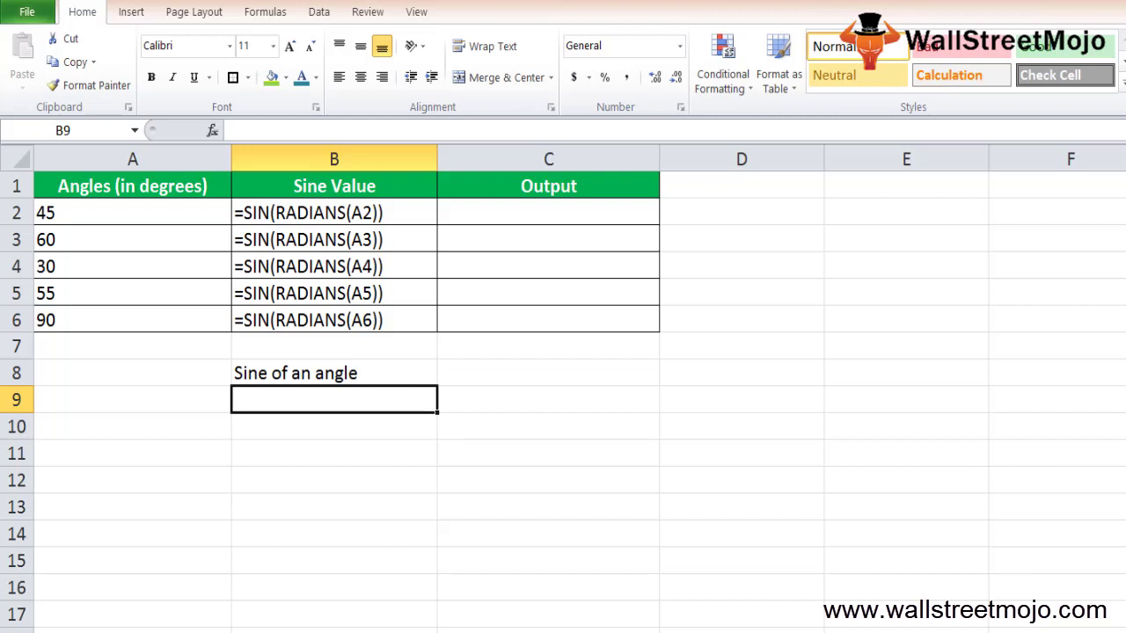
pyautogui.write('Math')
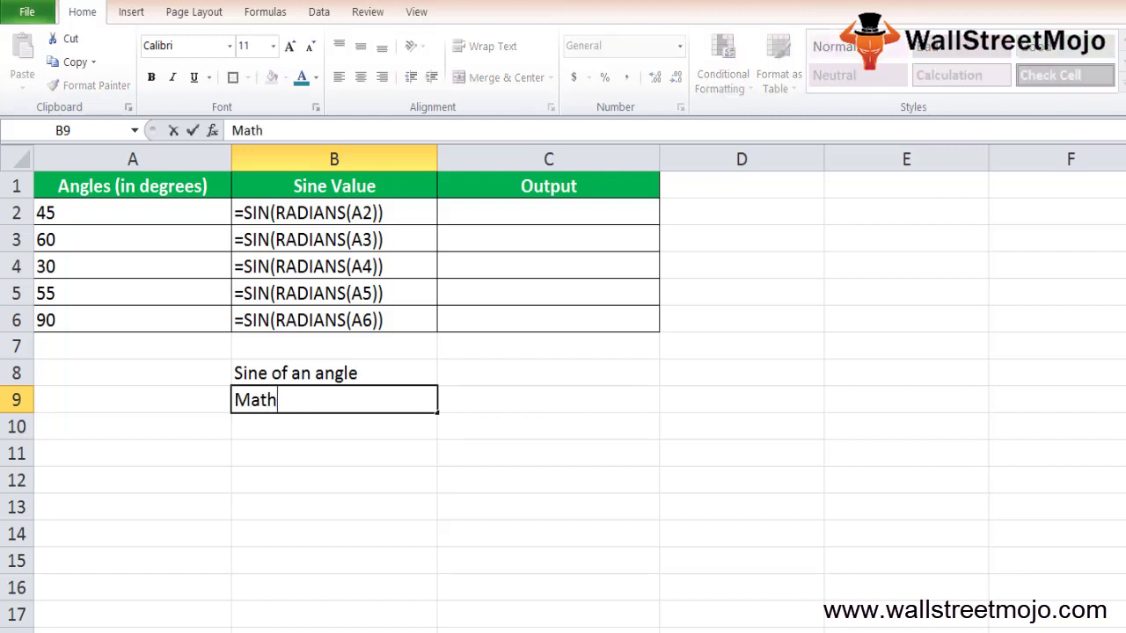
pyautogui.write('/Trig')
pyautogui.press('Return')
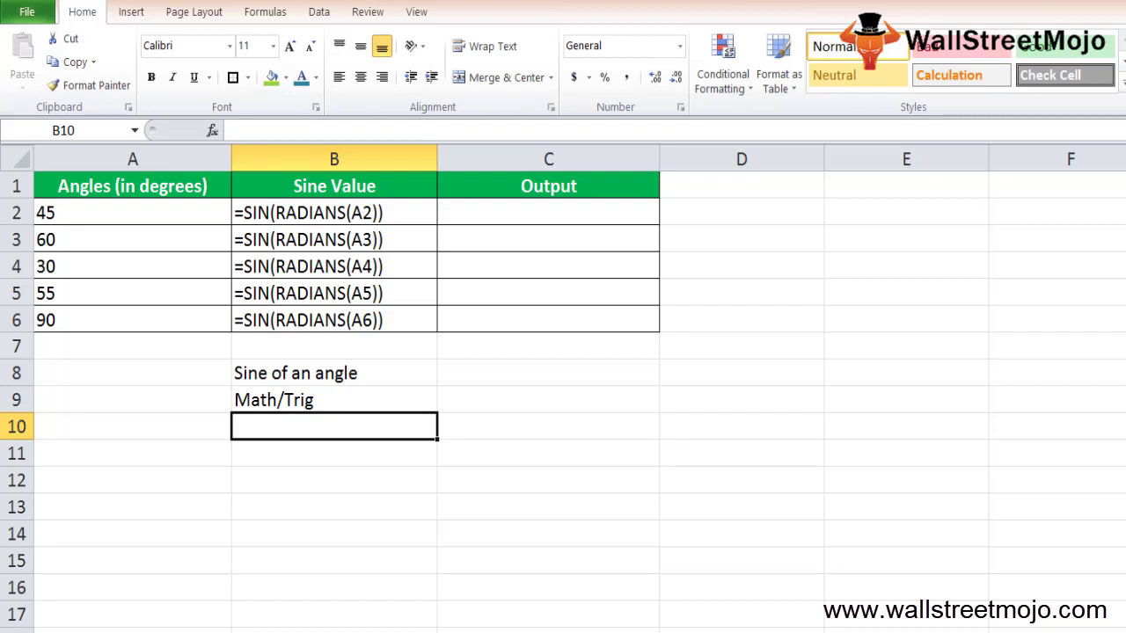
pyautogui.write('SINE')
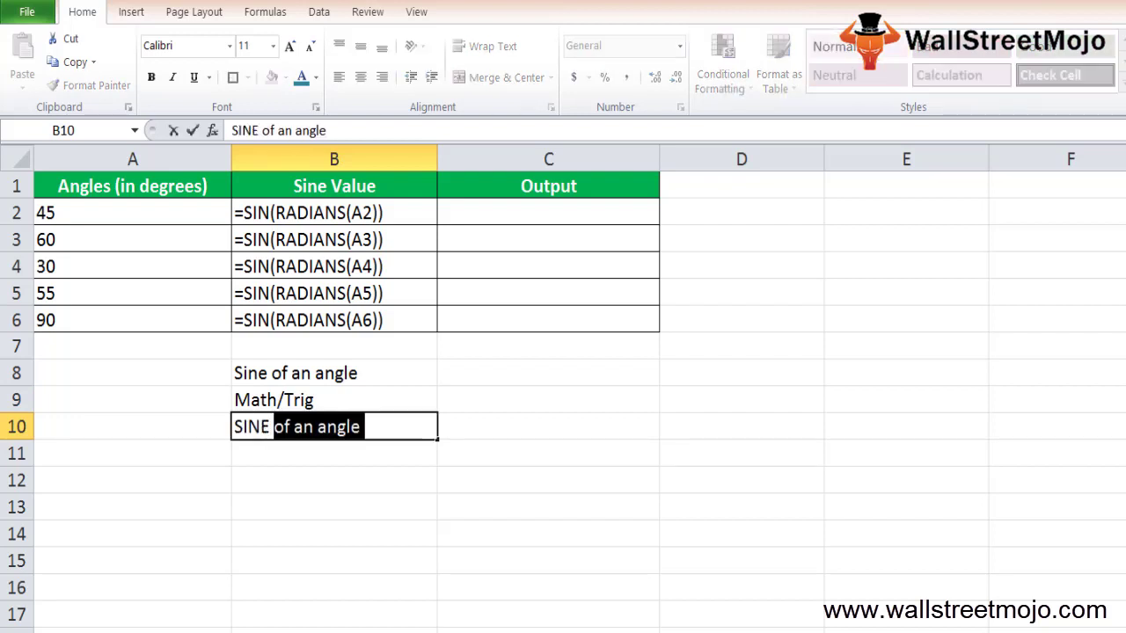
pyautogui.press('BackSpace')
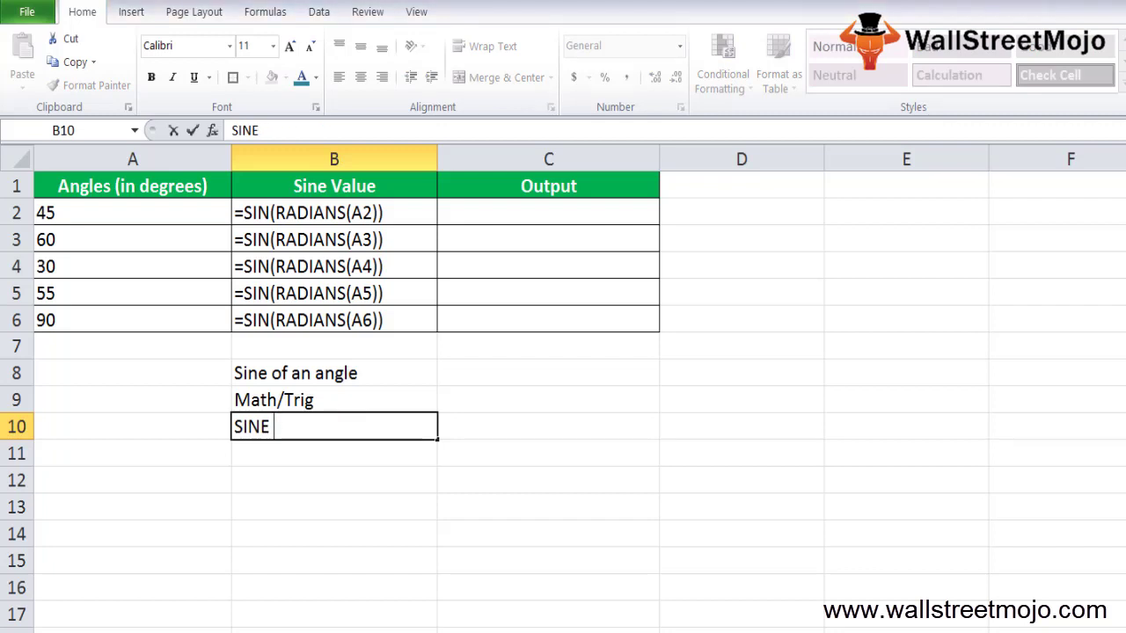
pyautogui.write('Right a')
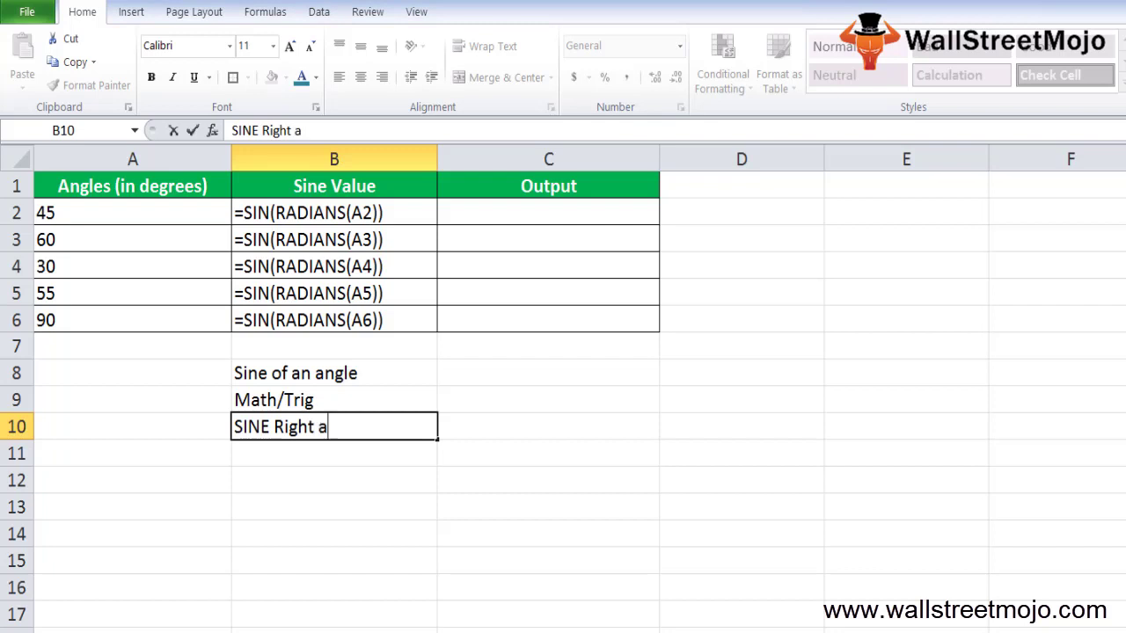
pyautogui.write('ngled traingle')
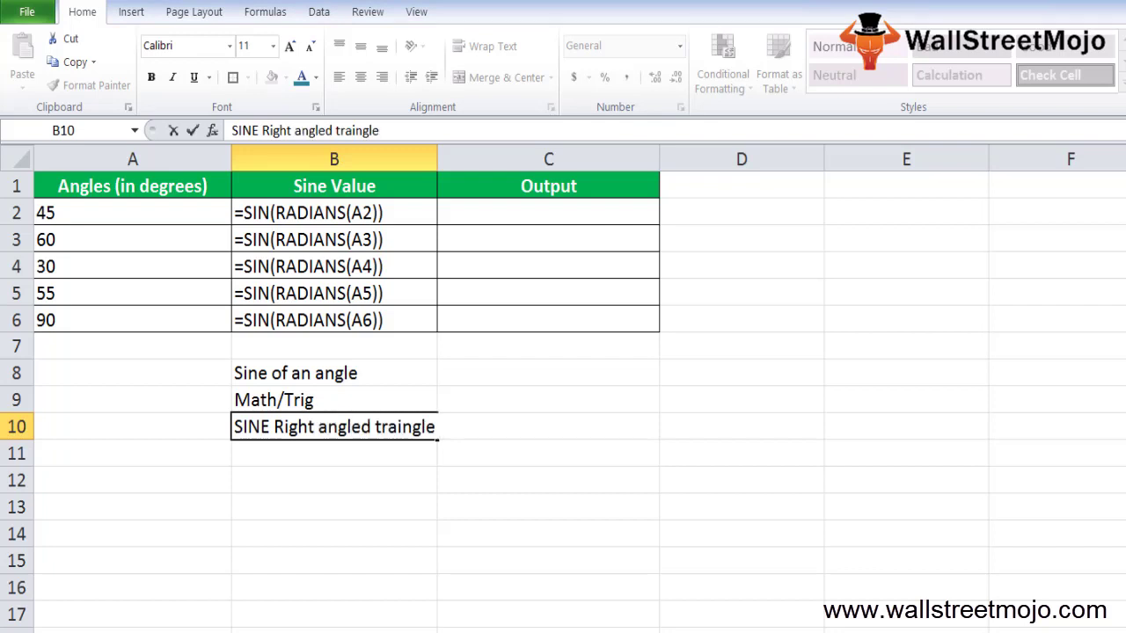
pyautogui.hotkey('ctrl', 'Return')
pyautogui.press('Return')
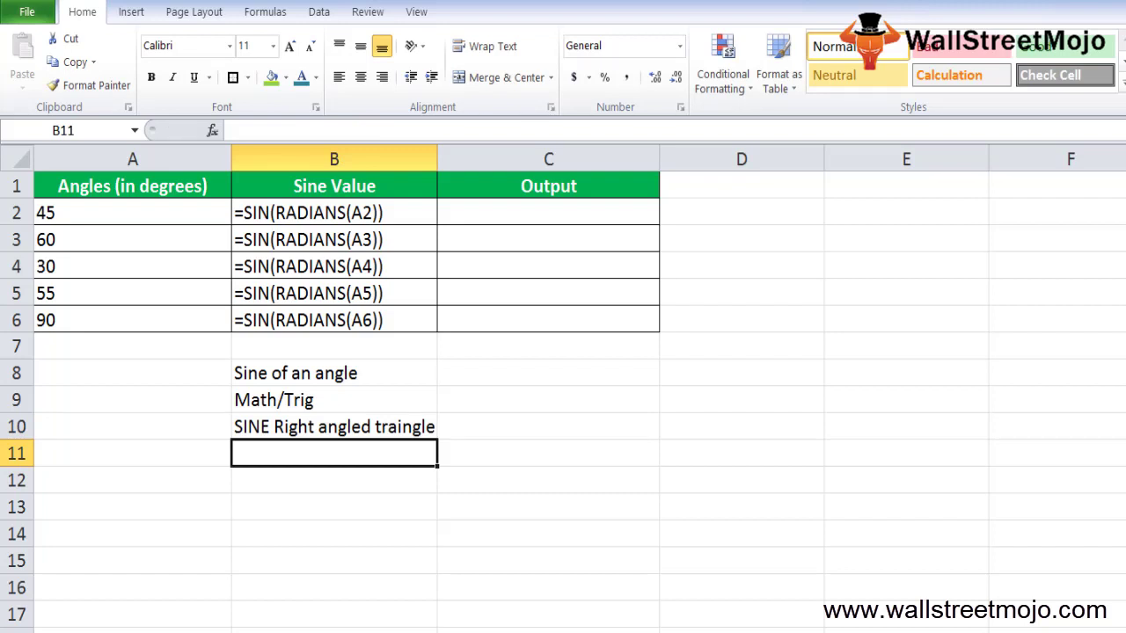
# - Add the note 'Sin' in B12
pyautogui.press('Return')
pyautogui.write('Sin')
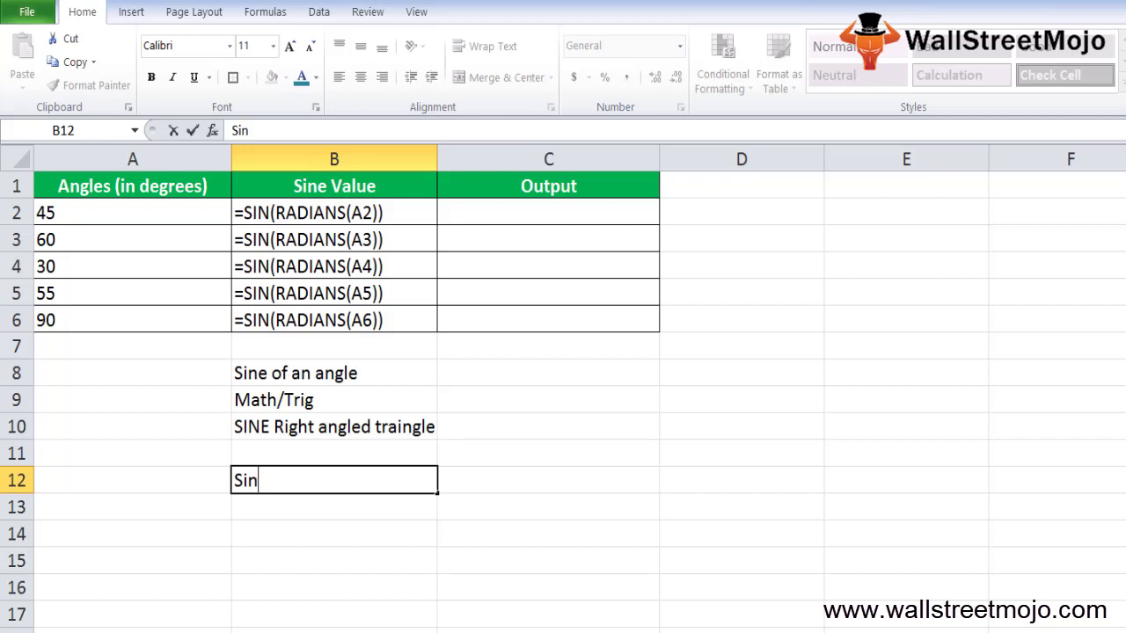
pyautogui.press('Return')
# - Start a =SIN( formula in B14 using AutoComplete
pyautogui.click(334, 534)
pyautogui.write('=sin')
pyautogui.press('Tab')
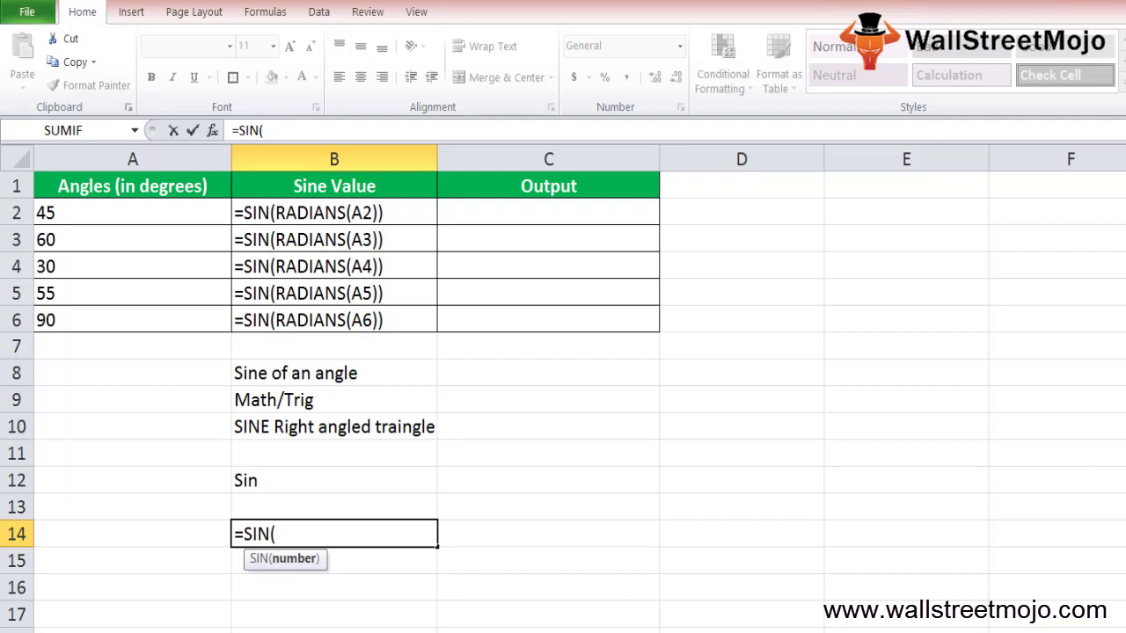
# - Replace the unfinished SIN formula in B14 with =RADIANS(30)
pyautogui.press('Down')
pyautogui.press('Escape')
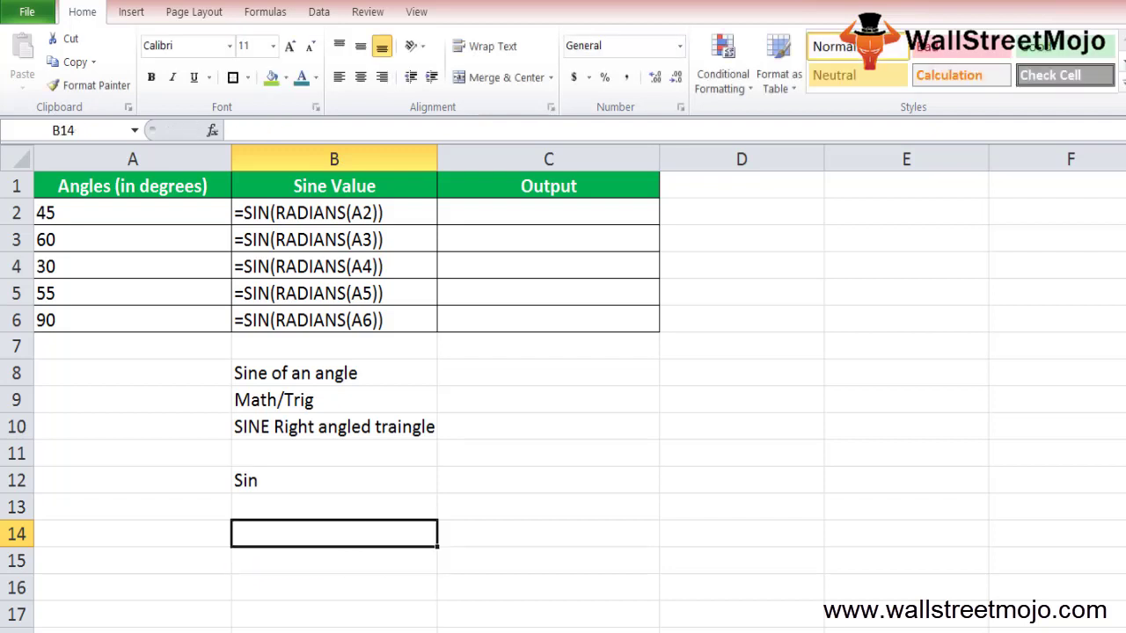
pyautogui.write('=ra')
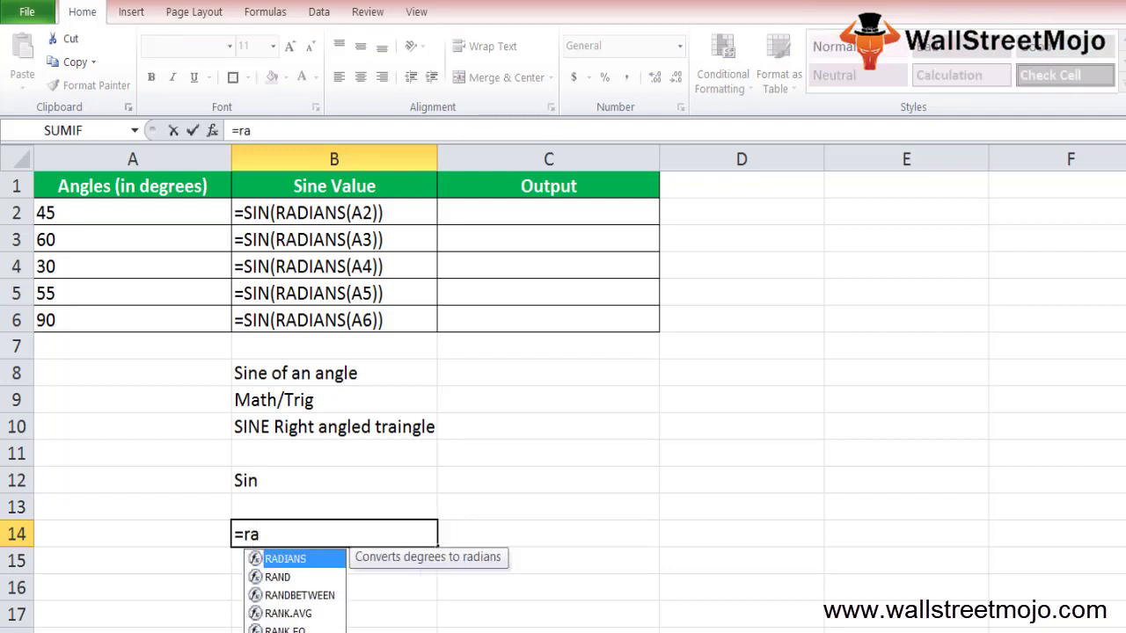
pyautogui.press('Tab')
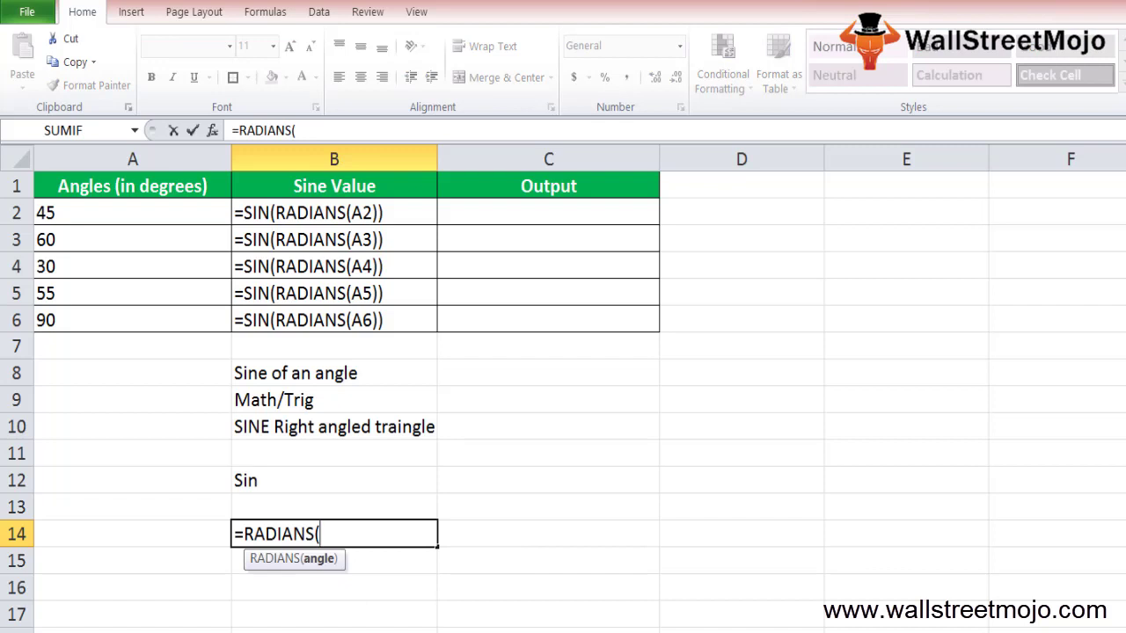
pyautogui.write('30)')
pyautogui.press('Return')
pyautogui.click(334, 534)
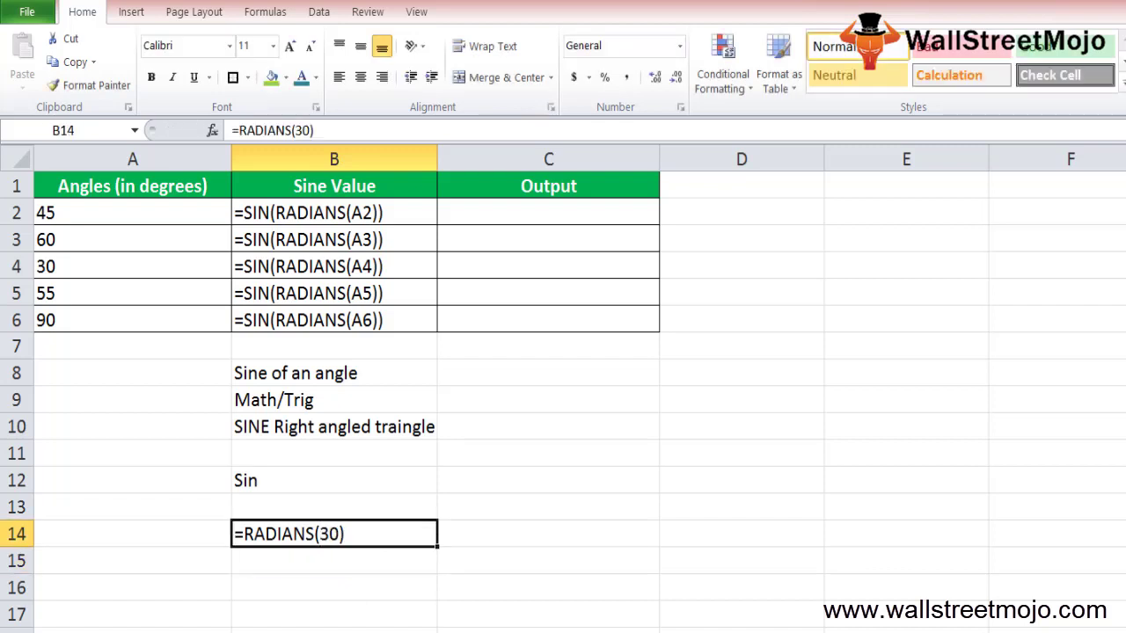
# - Try =RADIANS(30) in D11, then clear it again
pyautogui.click(741, 453)
pyautogui.write('=radi')
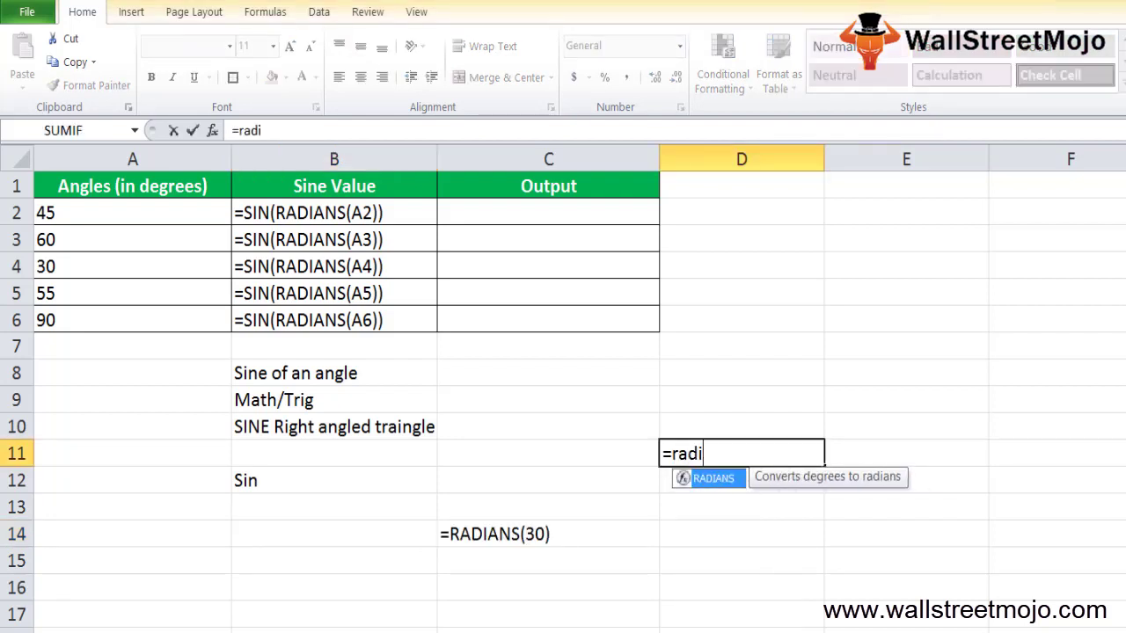
pyautogui.press('Tab')
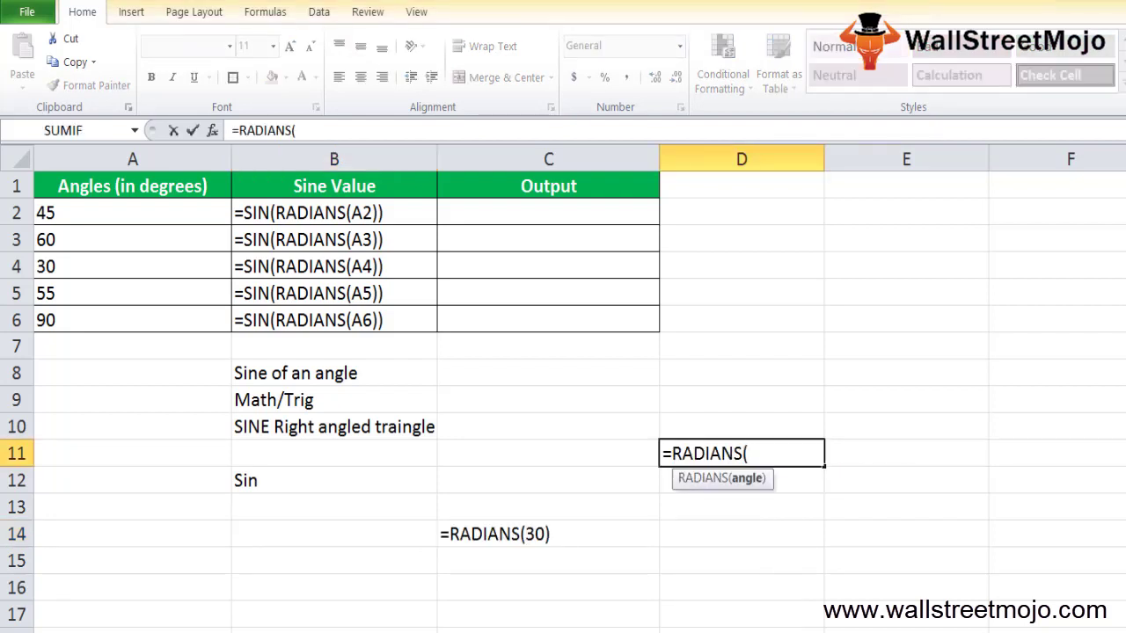
pyautogui.write('30)')
pyautogui.press('Return')
pyautogui.press('Return')
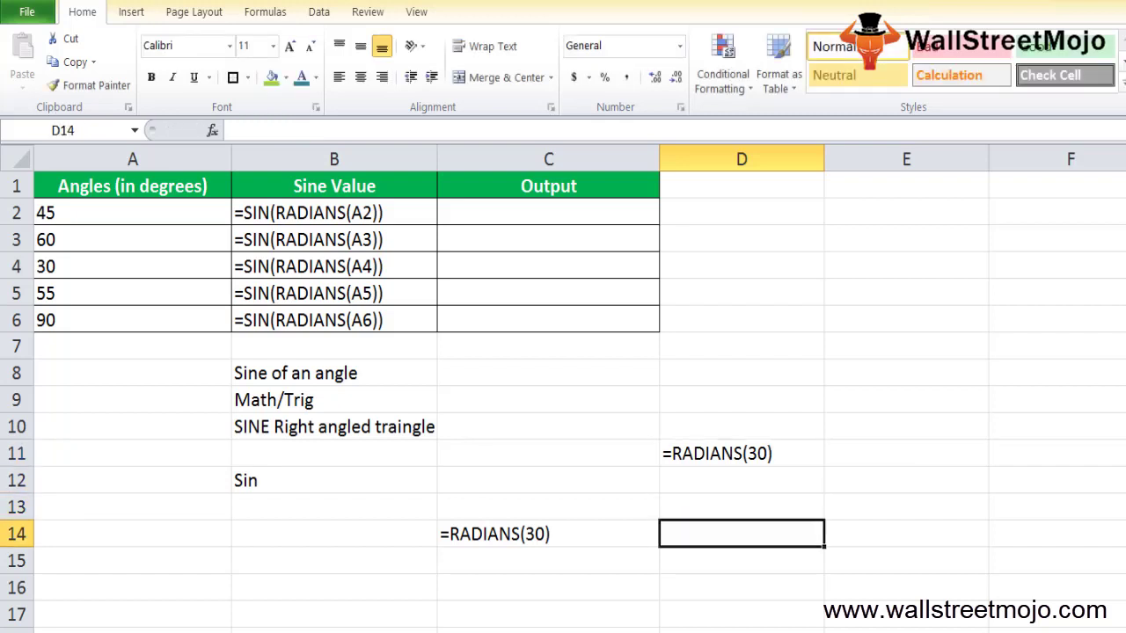
pyautogui.click(742, 453)
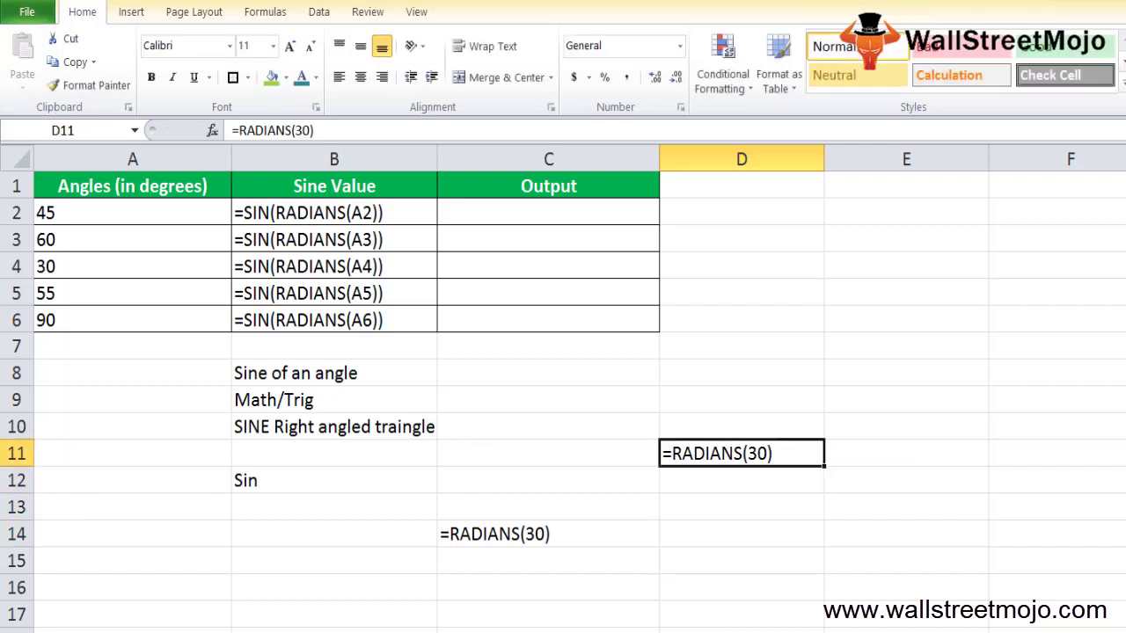
pyautogui.press('Delete')
pyautogui.click(741, 480)
pyautogui.click(548, 480)
pyautogui.click(333, 480)
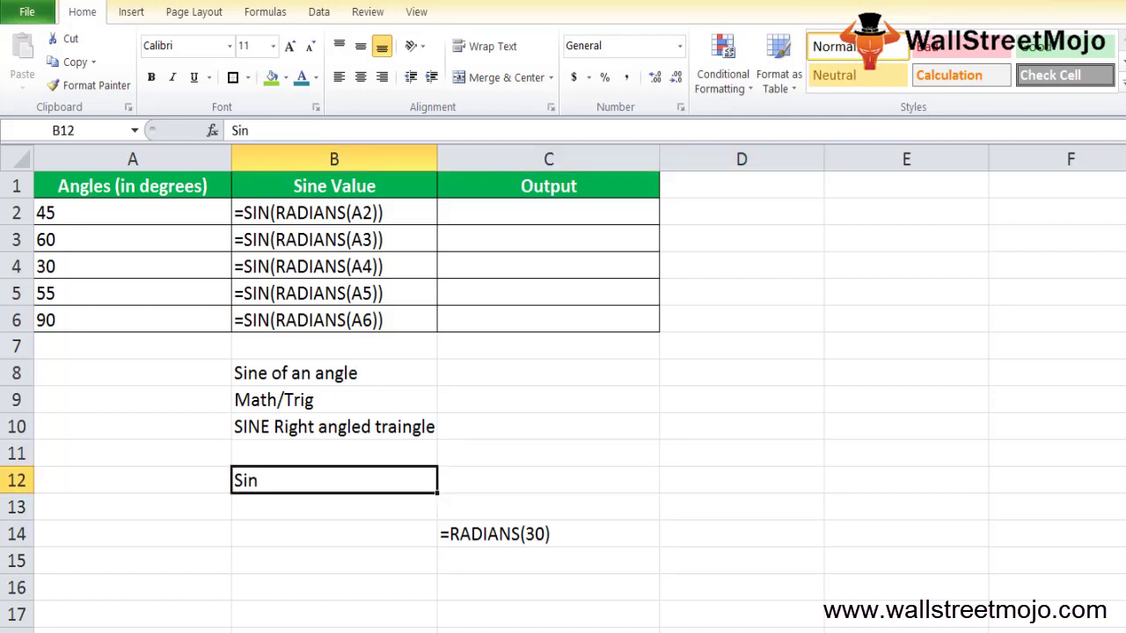
pyautogui.click(333, 560)
pyautogui.click(548, 560)
# - Enter 3.14 in D15 and the label Pi in D16
pyautogui.click(742, 560)
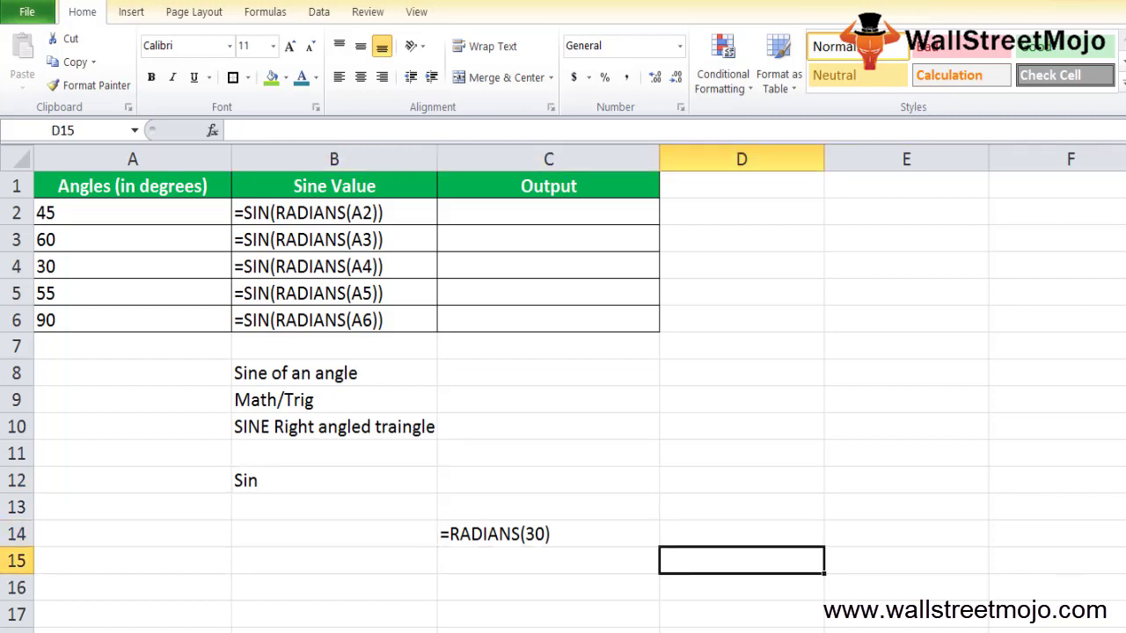
pyautogui.write('3.14')
pyautogui.press('Return')
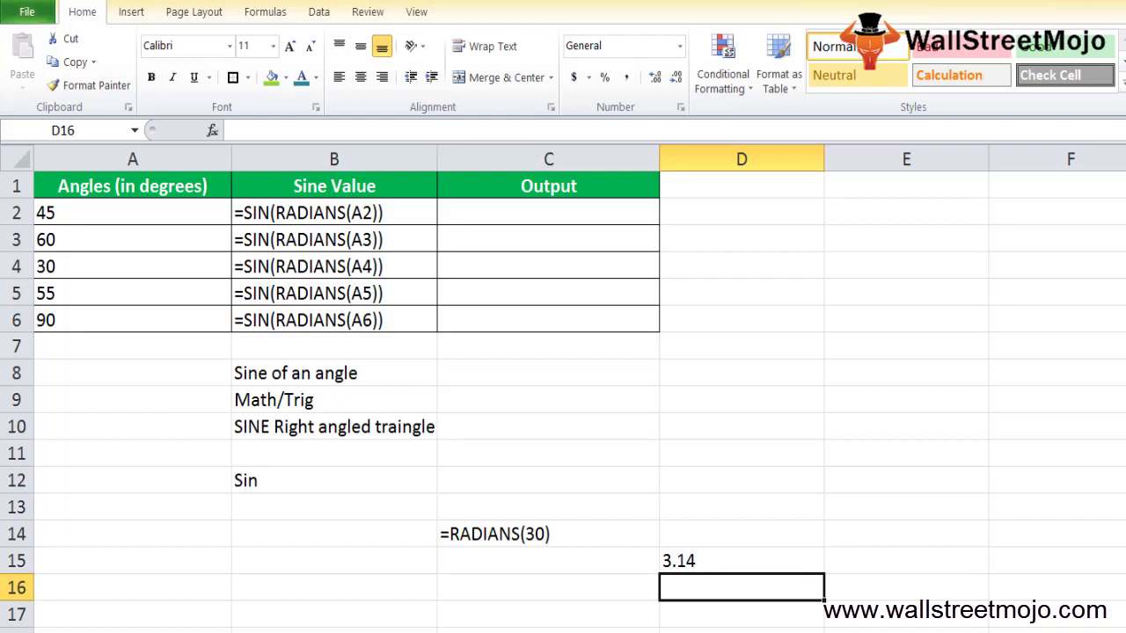
pyautogui.write('Pi')
pyautogui.press('Return')
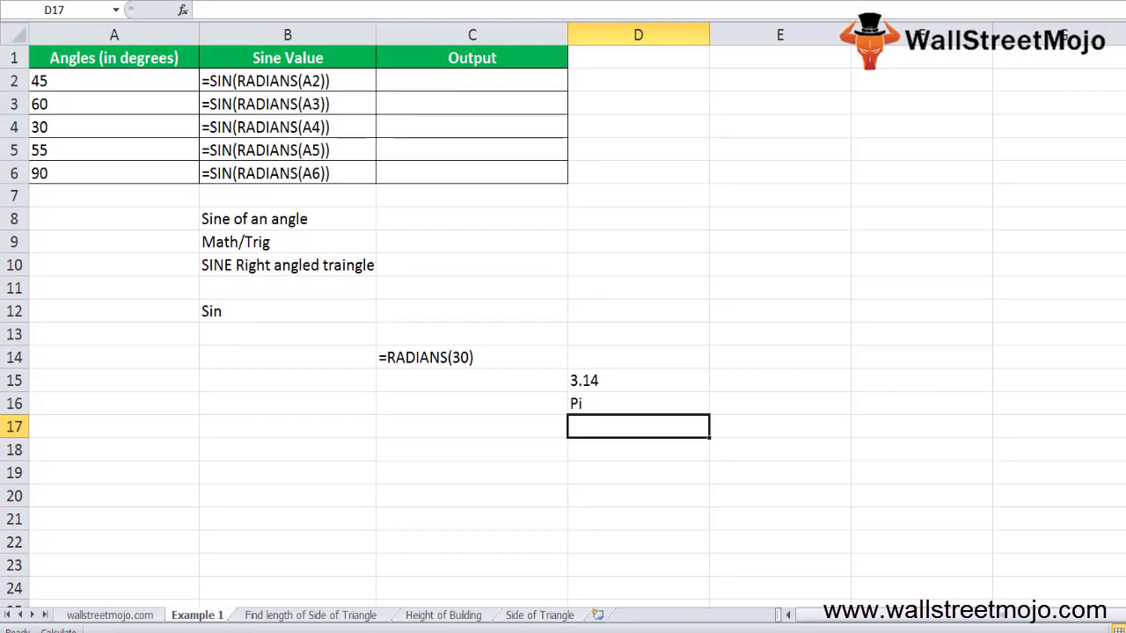
# - Add the note 'Radian = Degree *(P()/180)' in D18 and AutoFit column D
pyautogui.click(637, 473)
pyautogui.click(638, 449)
pyautogui.write('Radian = Degree *(P')
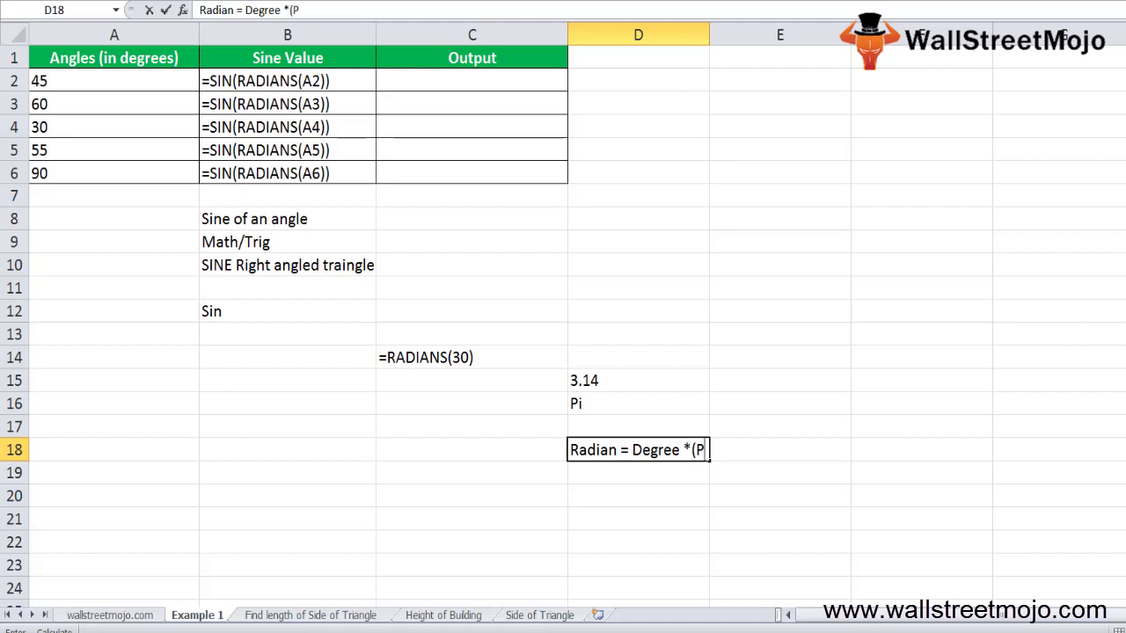
pyautogui.write('()/180)')
pyautogui.hotkey('ctrl', 'Return')
pyautogui.hotkey('alt', 'h')
pyautogui.press('o')
pyautogui.press('i')
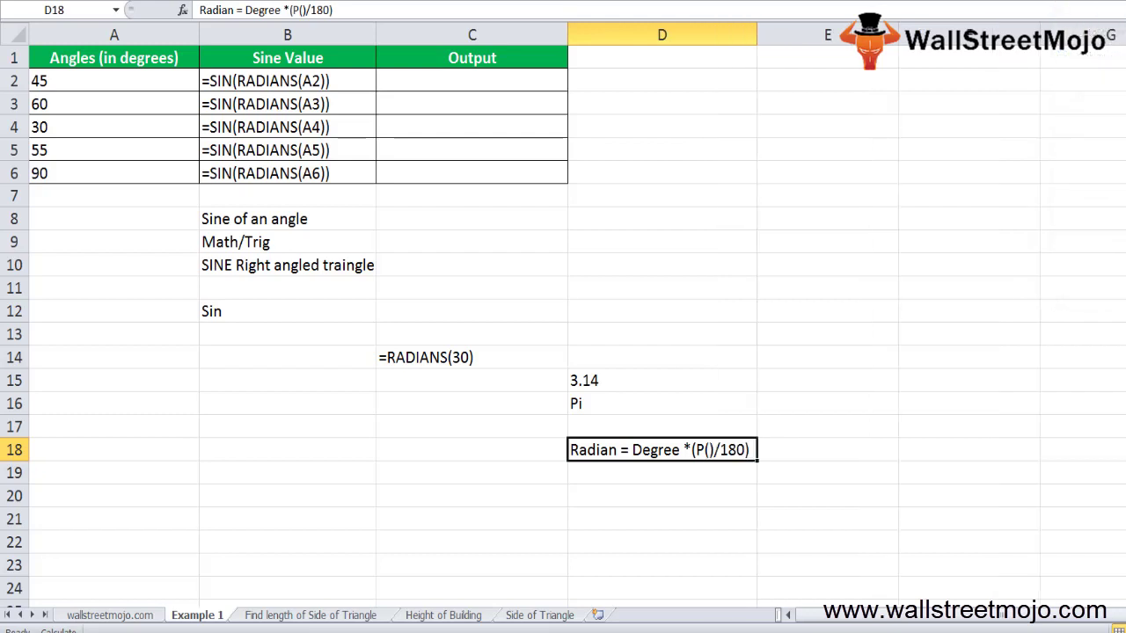
# - Return to B2 and open its SIN formula for inspection
pyautogui.press('Up')
pyautogui.press('Up')
pyautogui.press('Up')
pyautogui.press('Up')
pyautogui.press('Up')
pyautogui.press('Up')
pyautogui.press('Up')
pyautogui.press('Up')
pyautogui.press('Up')
pyautogui.press('Up')
pyautogui.press('Up')
pyautogui.press('Up')
pyautogui.press('Up')
pyautogui.press('Up')
pyautogui.press('Up')
pyautogui.press('Up')
pyautogui.press('Up')
pyautogui.press('Left')
pyautogui.press('Down')
pyautogui.press('Left')
pyautogui.press('F2')
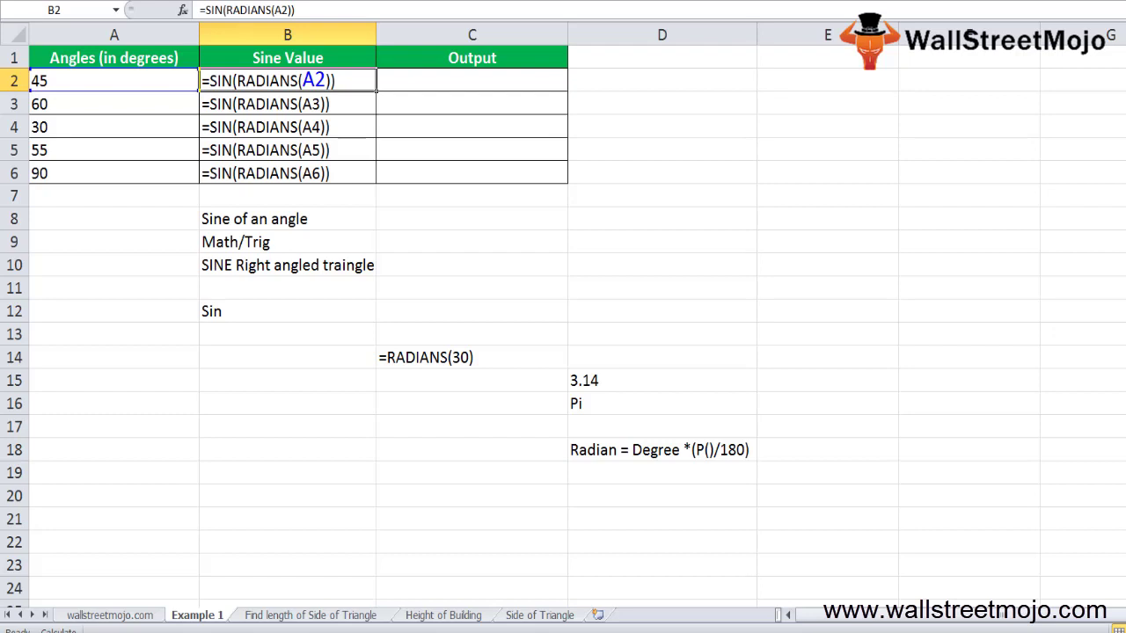
# - Enter =SIN(RADIANS(A2)) in C2
pyautogui.press('Tab')
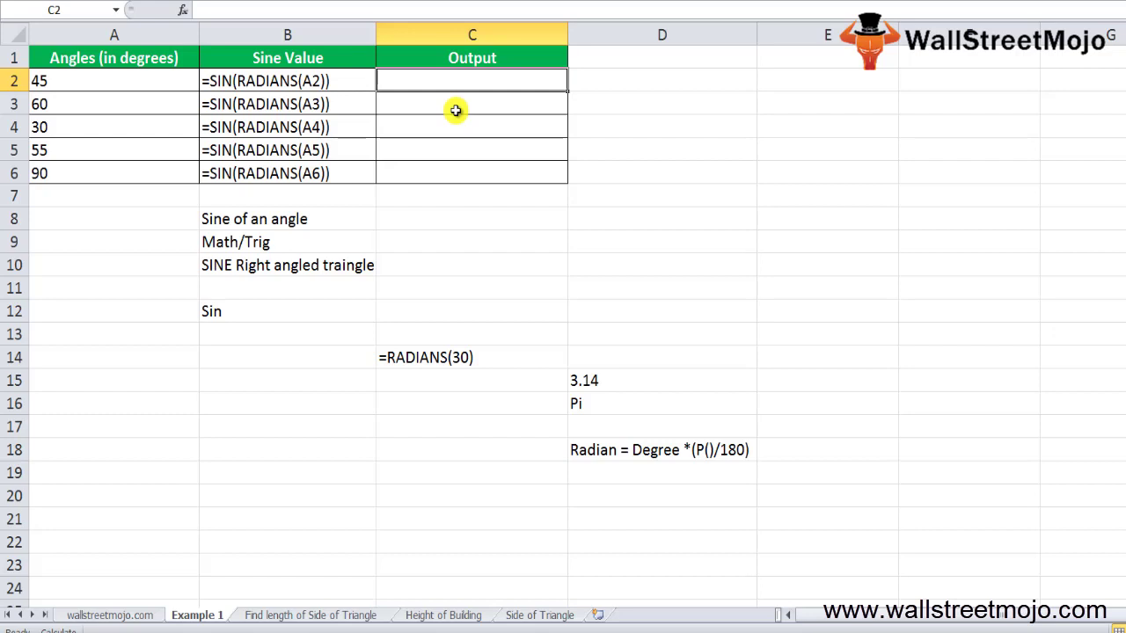
pyautogui.write('=sin')
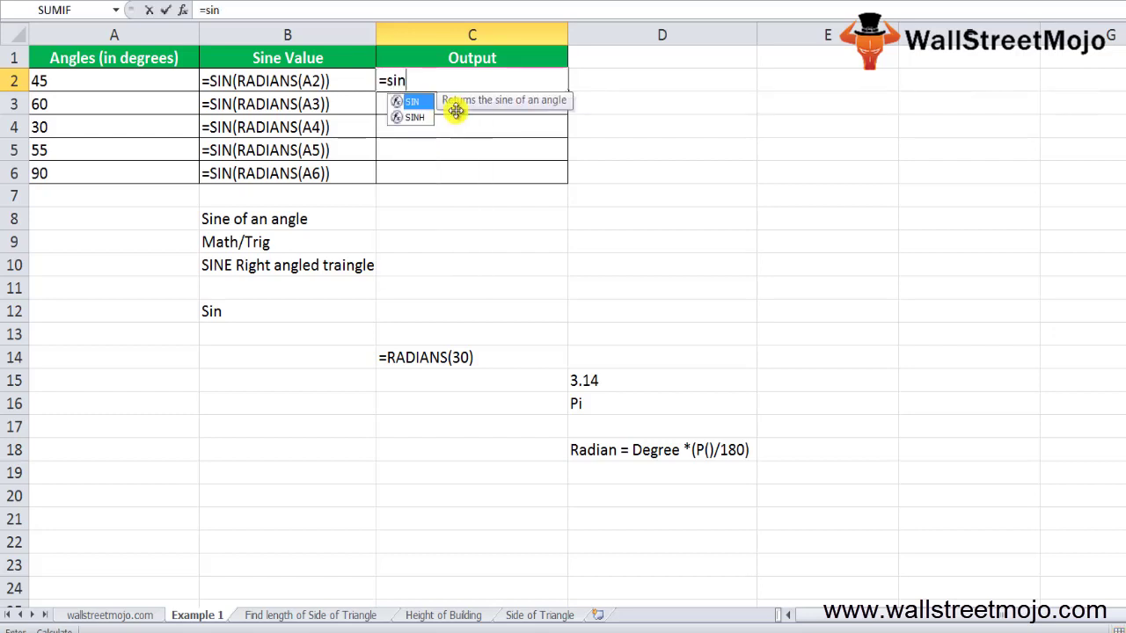
pyautogui.press('Tab')
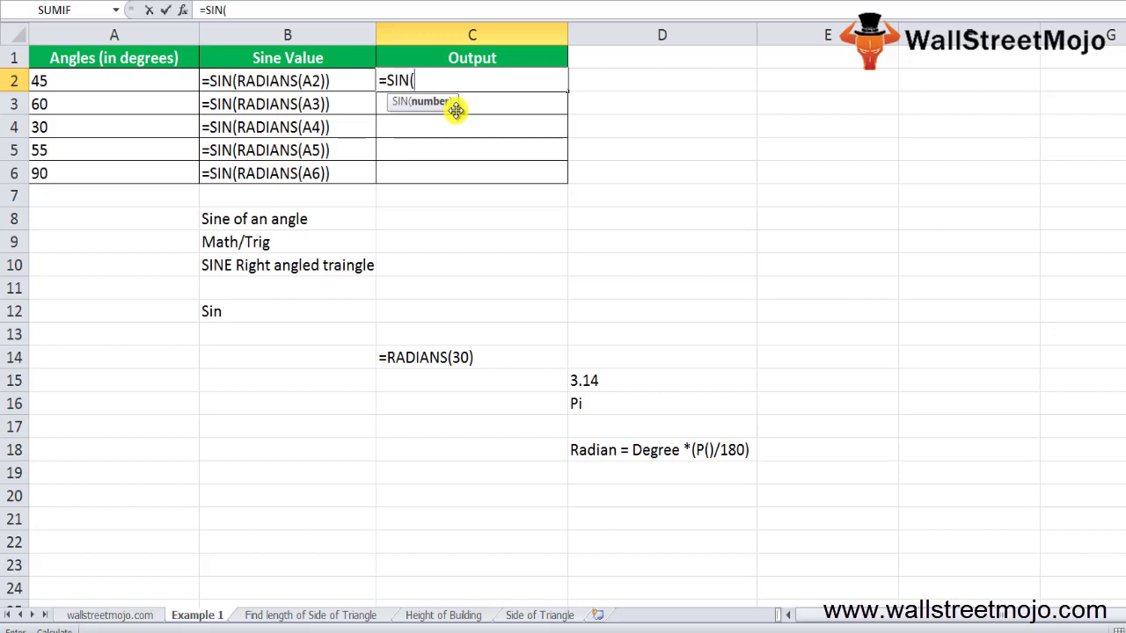
pyautogui.write('rad')
pyautogui.doubleClick(456, 115)
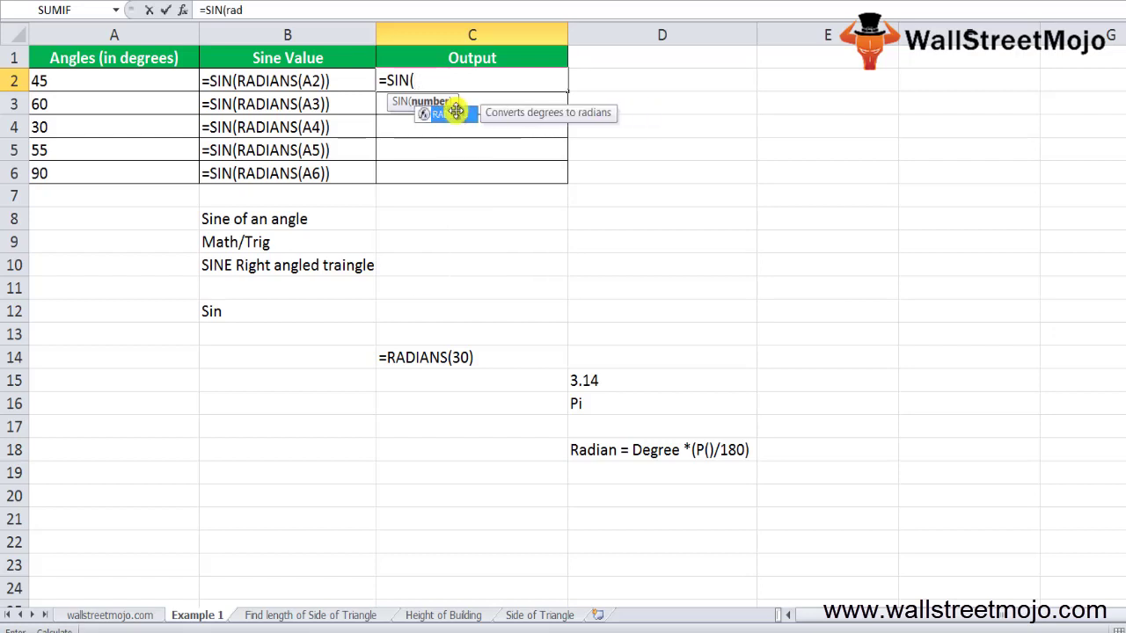
pyautogui.click(81, 91)
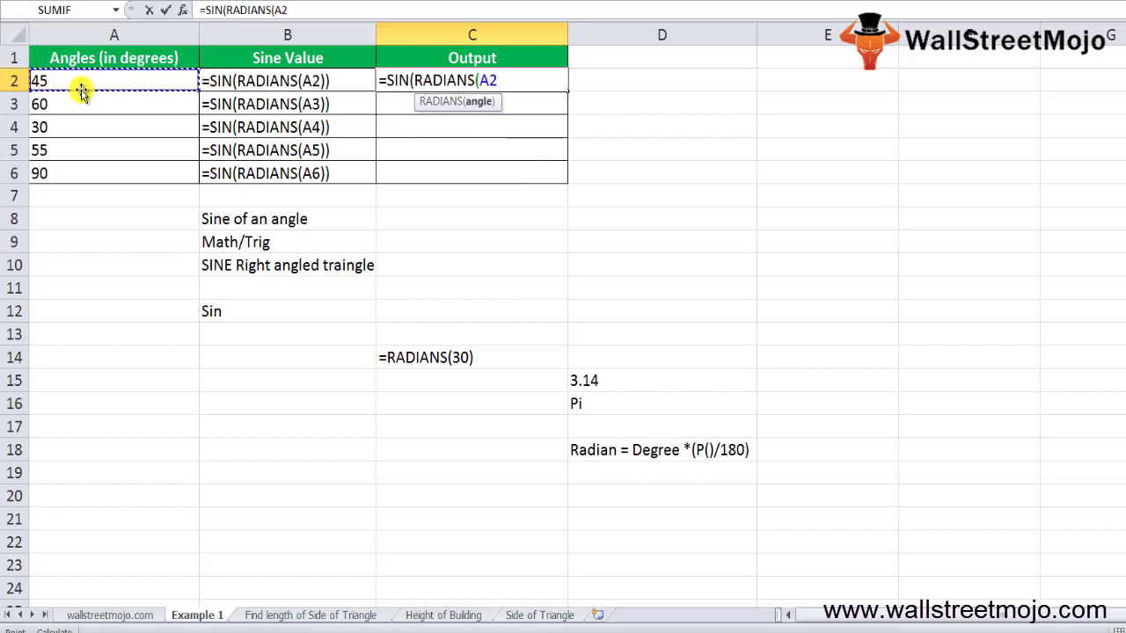
pyautogui.write('))')
pyautogui.press('Return')
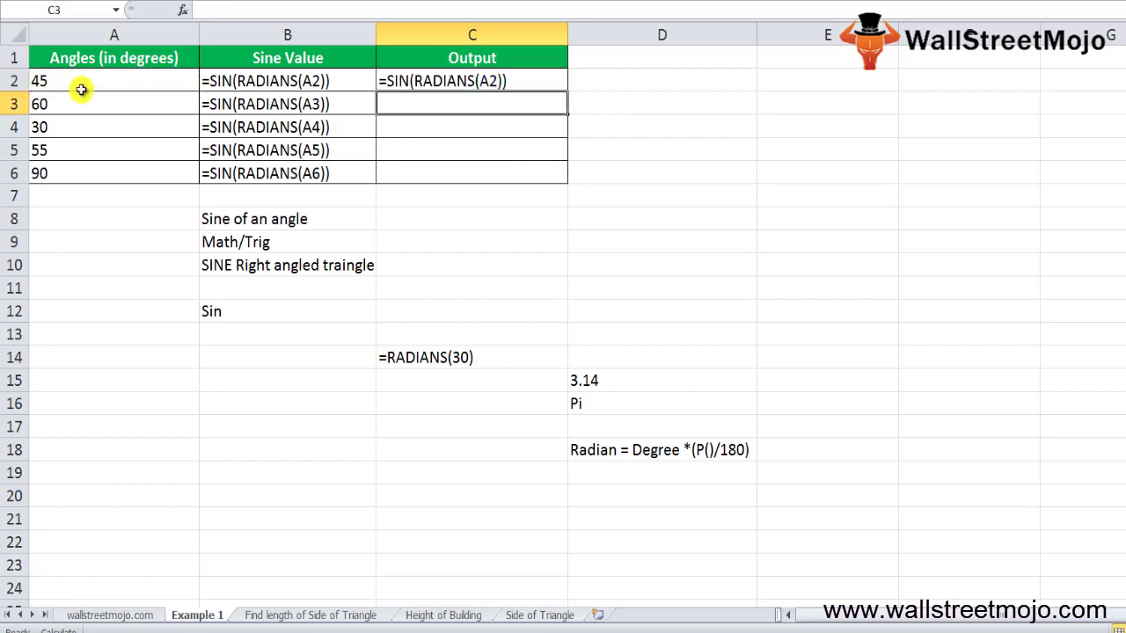
# - Check C2's formula and extend a selection down the Output column to C6
pyautogui.press('Up')
pyautogui.press('F2')
pyautogui.hotkey('shift', 'Down')
pyautogui.hotkey('shift', 'Down')
pyautogui.hotkey('shift', 'Down')
pyautogui.hotkey('shift', 'Down')
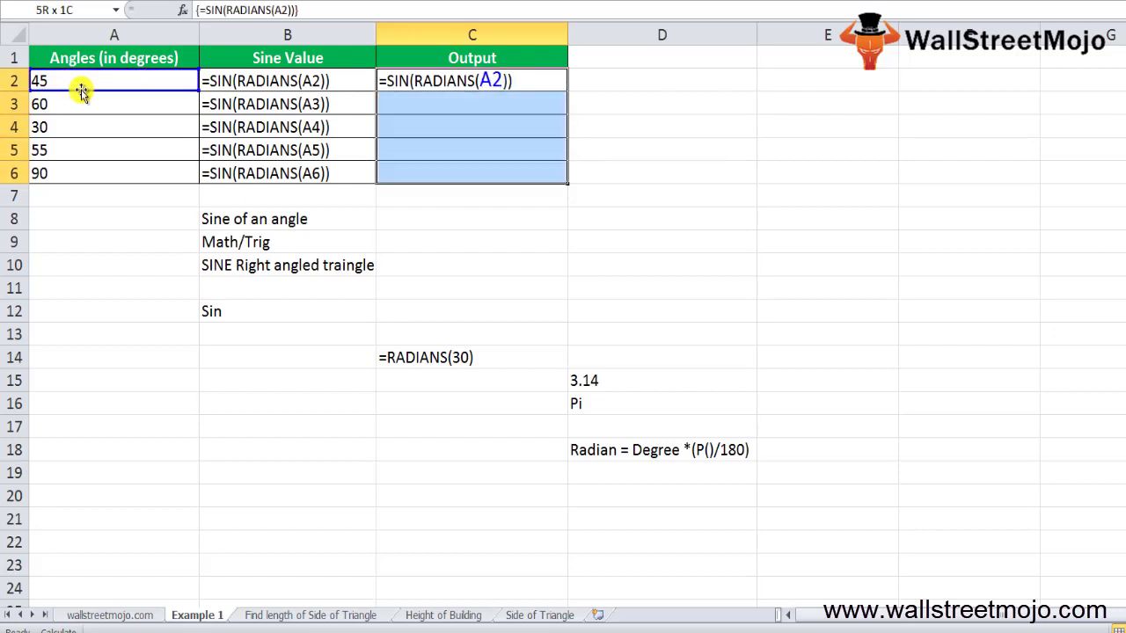
pyautogui.press('Up')
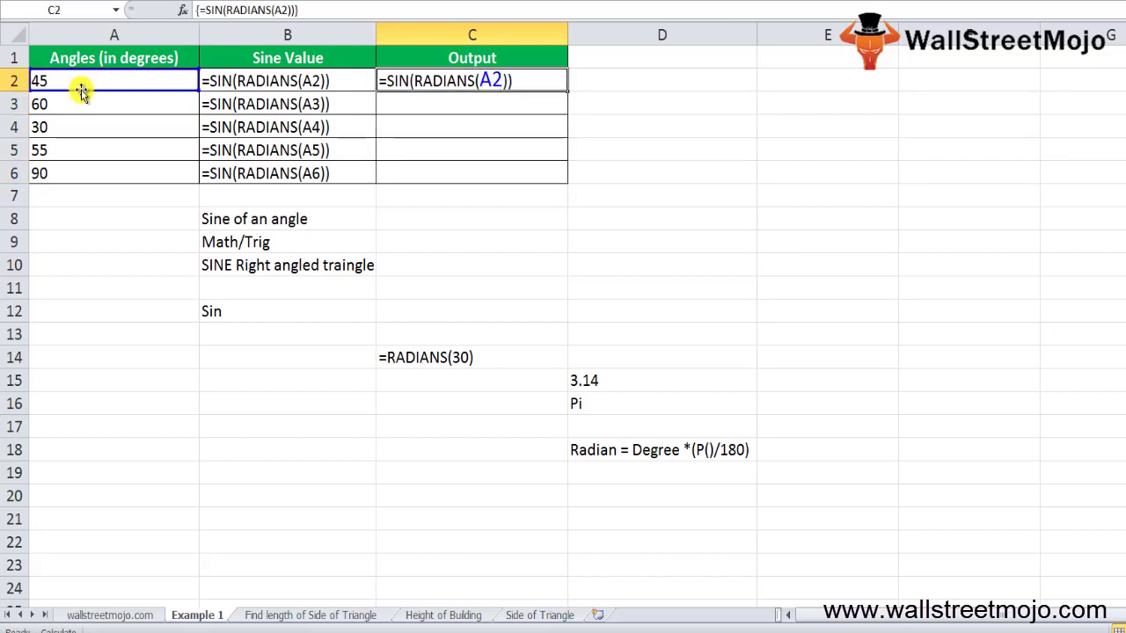
pyautogui.hotkey('shift', 'Down')
pyautogui.hotkey('shift', 'Down')
pyautogui.hotkey('shift', 'Down')
pyautogui.hotkey('shift', 'Down')
pyautogui.press('Down')
pyautogui.press('Left')
pyautogui.press('Down')
pyautogui.press('Up')
pyautogui.press('Right')
pyautogui.press('Up')
# - Copy the C2 sine formula down into C3:C6
pyautogui.hotkey('ctrl', 'c')
pyautogui.press('Down')
pyautogui.hotkey('ctrl', 'v')
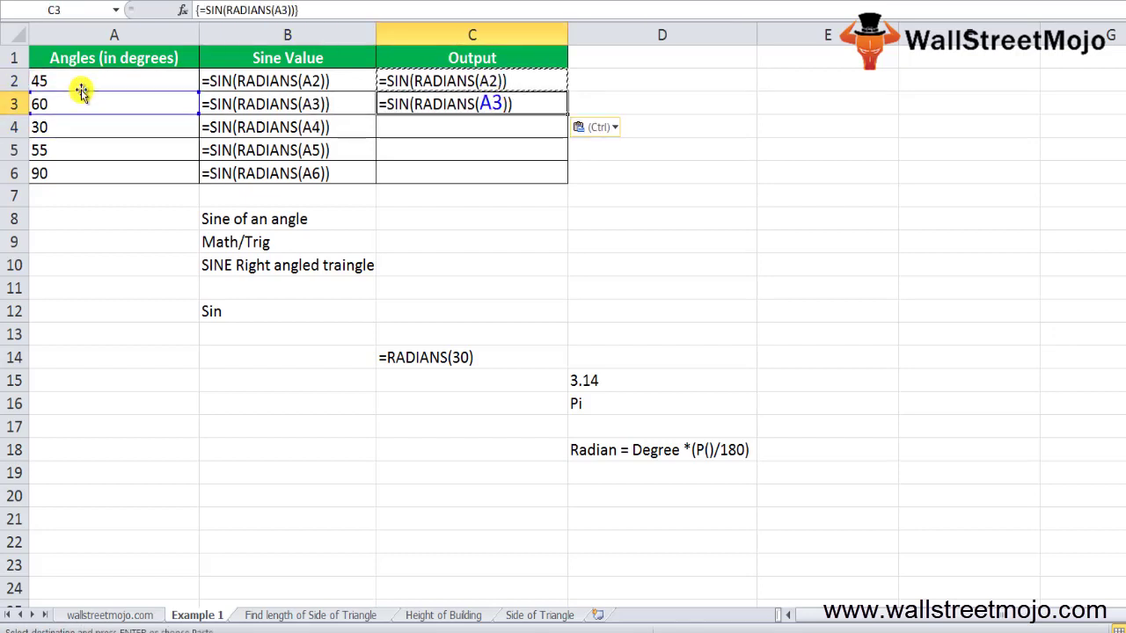
pyautogui.press('Down')
pyautogui.hotkey('ctrl', 'v')
pyautogui.press('Down')
pyautogui.hotkey('ctrl', 'v')
pyautogui.press('Down')
pyautogui.hotkey('ctrl', 'v')
pyautogui.press('Down')
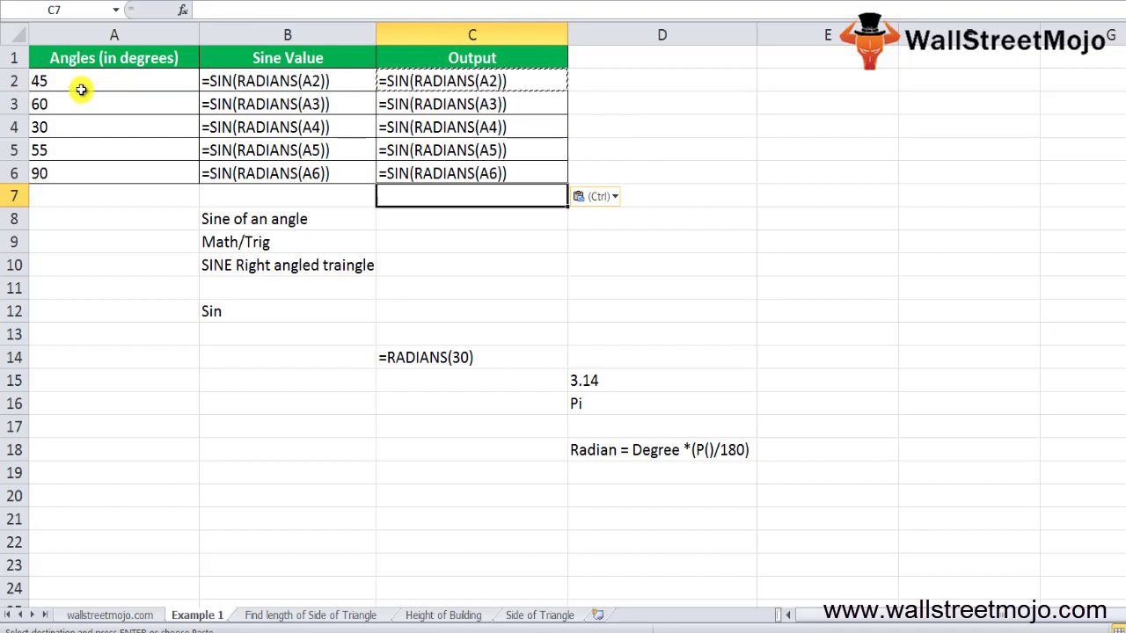
pyautogui.press('Up')
pyautogui.press('Up')
pyautogui.press('Up')
pyautogui.press('Up')
pyautogui.press('Up')
pyautogui.press('Right')
# - Type the sine values 0.7, 0.866, 0.5, 0.8191 and 1 into D2:D6
pyautogui.write('0.')
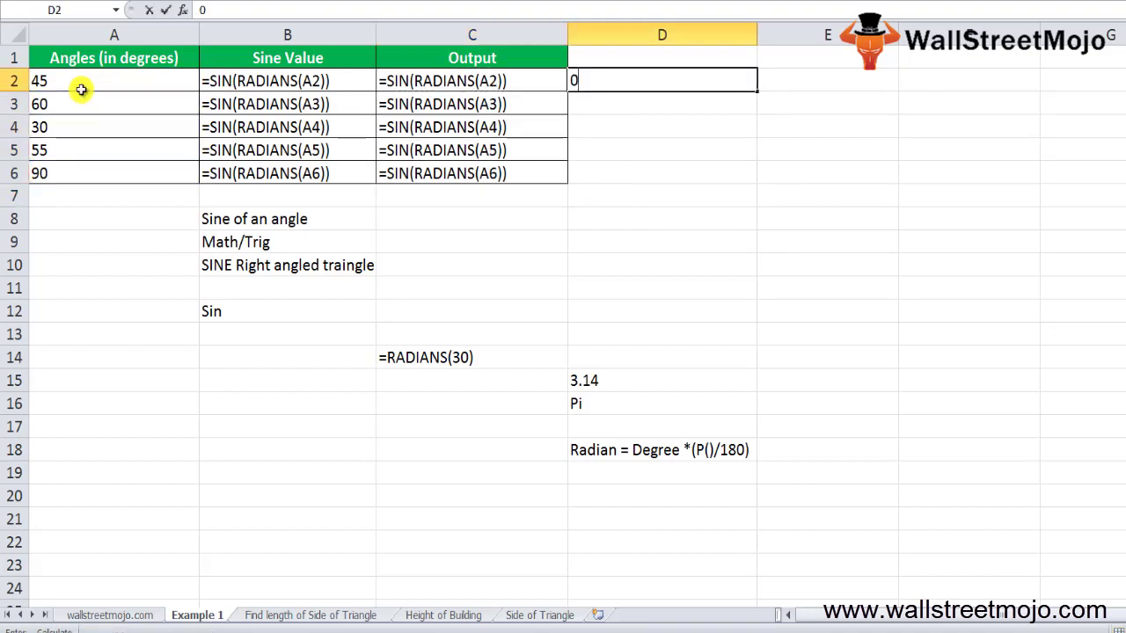
pyautogui.write('7')
pyautogui.press('Return')
pyautogui.write('0.866')
pyautogui.press('Return')
pyautogui.write('0.5')
pyautogui.press('Return')
pyautogui.write('0.8191')
pyautogui.press('Return')
pyautogui.write('1')
pyautogui.press('Return')
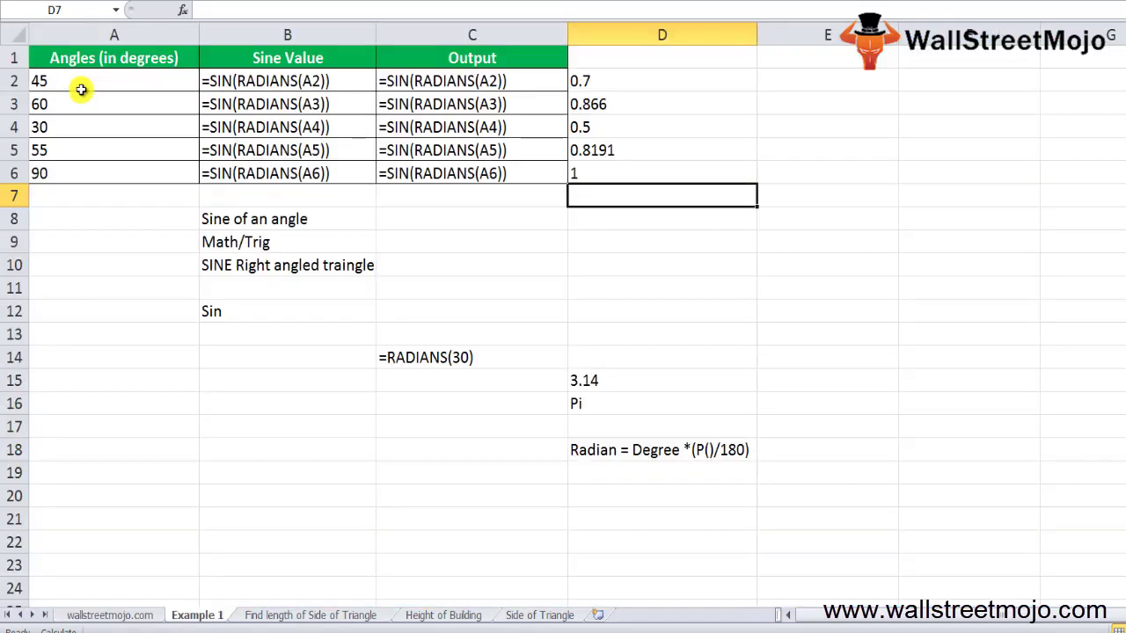
# - Review the Output formulas in C5 and C3
pyautogui.press('Left')
pyautogui.press('Up')
pyautogui.press('Up')
pyautogui.press('F2')
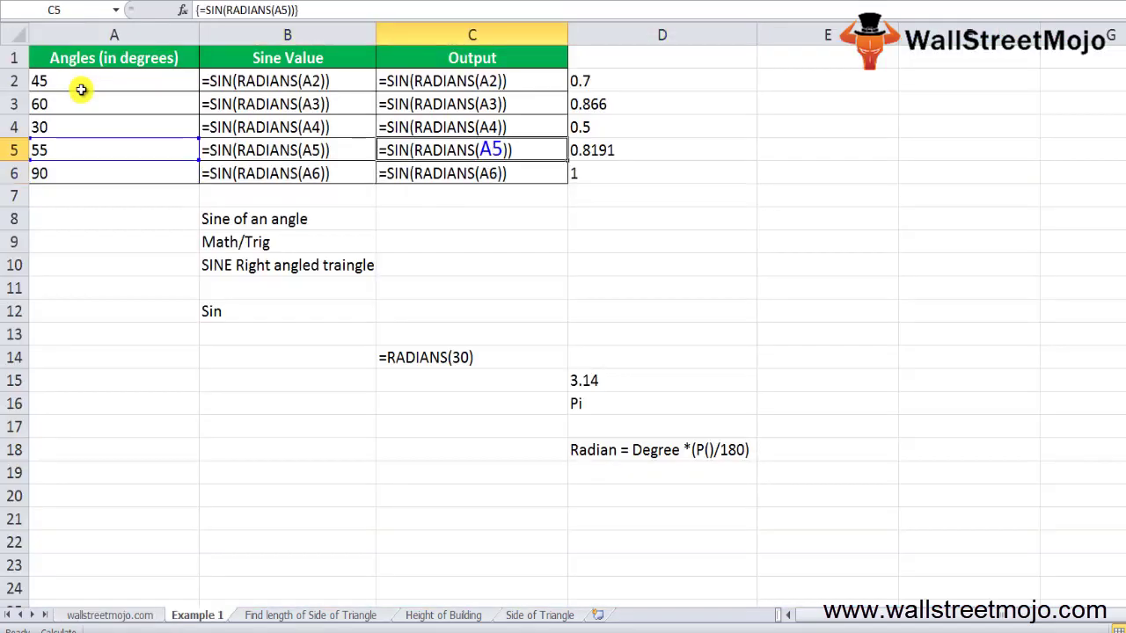
pyautogui.press('Escape')
pyautogui.press('Up')
pyautogui.press('F2')
pyautogui.press('Escape')
pyautogui.press('Up')
pyautogui.press('F2')
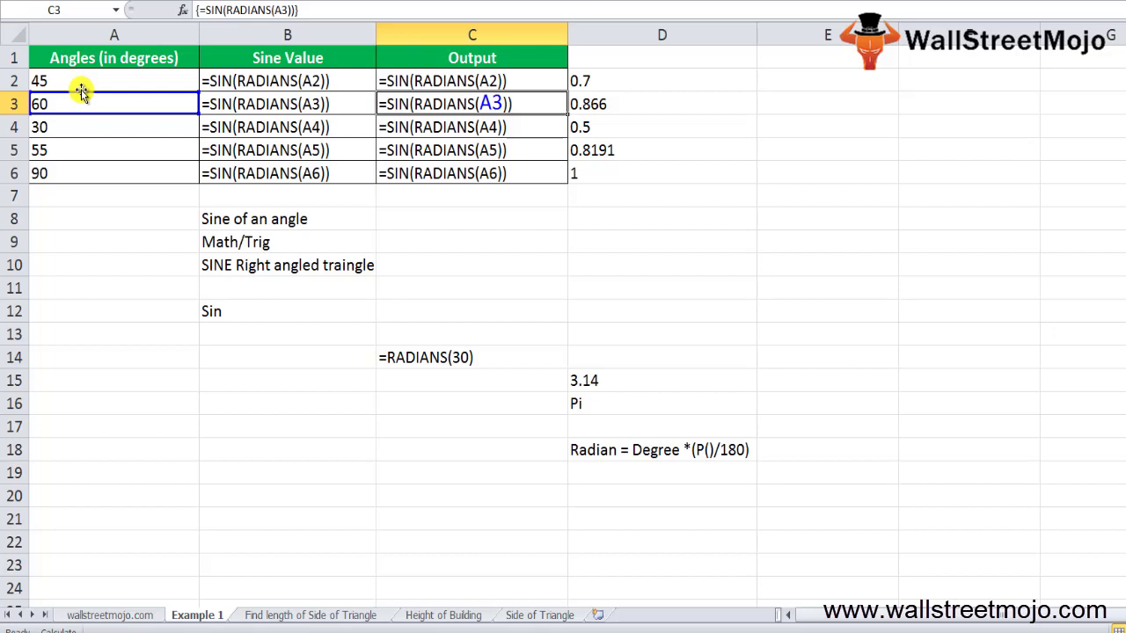
# - Reopen C2's formula and delete its RADIANS(A2)) part
pyautogui.press('Escape')
pyautogui.press('Up')
pyautogui.press('F2')
pyautogui.press('Left')
pyautogui.press('Left')
pyautogui.press('Left')
pyautogui.press('Left')
pyautogui.press('Left')
pyautogui.press('Left')
pyautogui.press('Left')
pyautogui.press('Left')
pyautogui.press('Left')
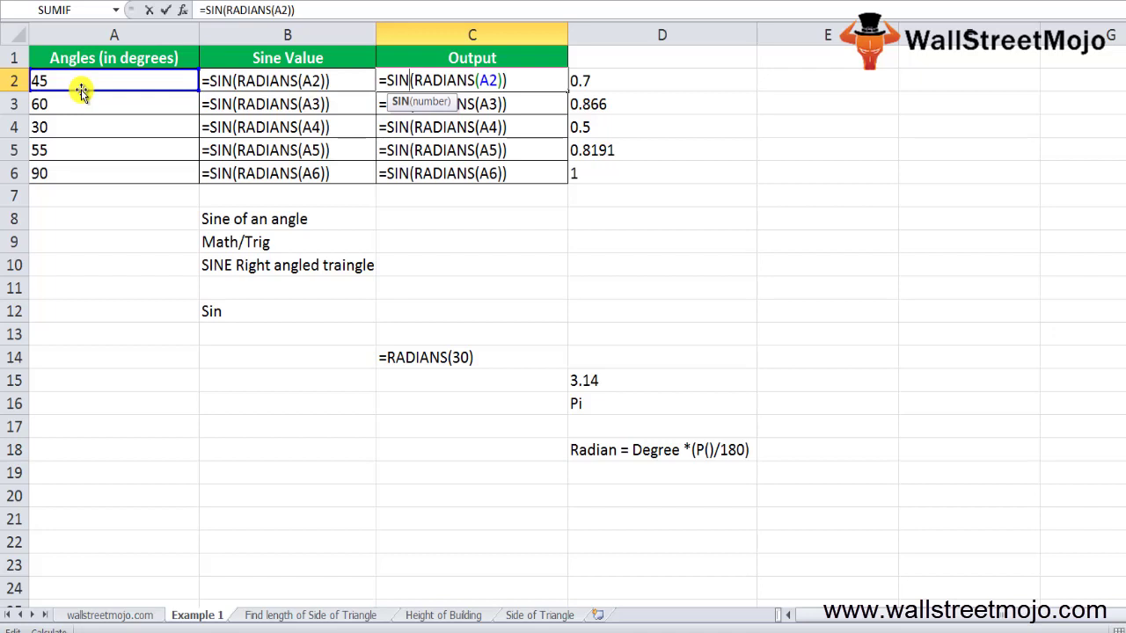
pyautogui.press('Right')
pyautogui.press('Right')
pyautogui.press('Right')
pyautogui.press('Right')
pyautogui.press('Right')
pyautogui.press('Right')
pyautogui.press('Right')
pyautogui.press('Right')
pyautogui.press('End')
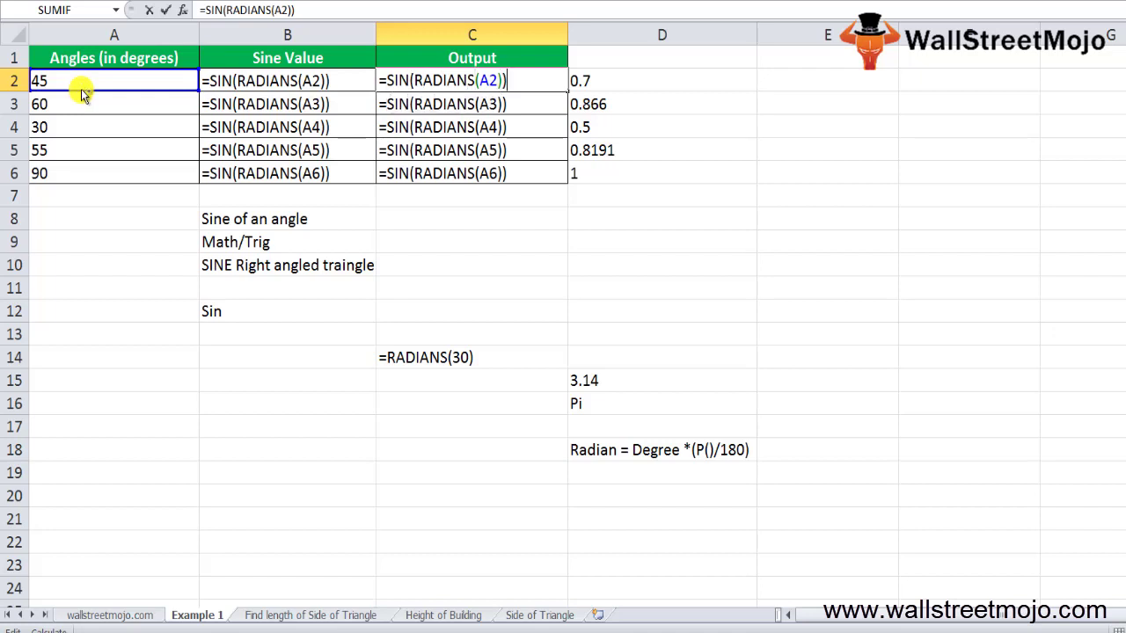
pyautogui.hotkey('shift', 'Left')
pyautogui.hotkey('shift', 'Left')
pyautogui.hotkey('shift', 'Left')
pyautogui.hotkey('shift', 'Left')
pyautogui.hotkey('shift', 'Left')
pyautogui.hotkey('shift', 'Left')
pyautogui.hotkey('shift', 'Left')
pyautogui.hotkey('shift', 'Left')
pyautogui.hotkey('shift', 'Left')
pyautogui.hotkey('shift', 'Left')
pyautogui.hotkey('shift', 'Left')
pyautogui.hotkey('shift', 'Left')
pyautogui.hotkey('shift', 'Left')
pyautogui.hotkey('shift', 'Left')
pyautogui.hotkey('shift', 'Left')
pyautogui.hotkey('shift', 'Left')
pyautogui.hotkey('shift', 'Right')
pyautogui.hotkey('shift', 'Right')
pyautogui.hotkey('shift', 'Right')
pyautogui.hotkey('shift', 'Right')
pyautogui.press('BackSpace')
# - Rewrite C2 as =SIN((A2*PI()/180)), accepting Excel's proposed correction
pyautogui.write('(')
pyautogui.click(81, 82)
pyautogui.write('*O')
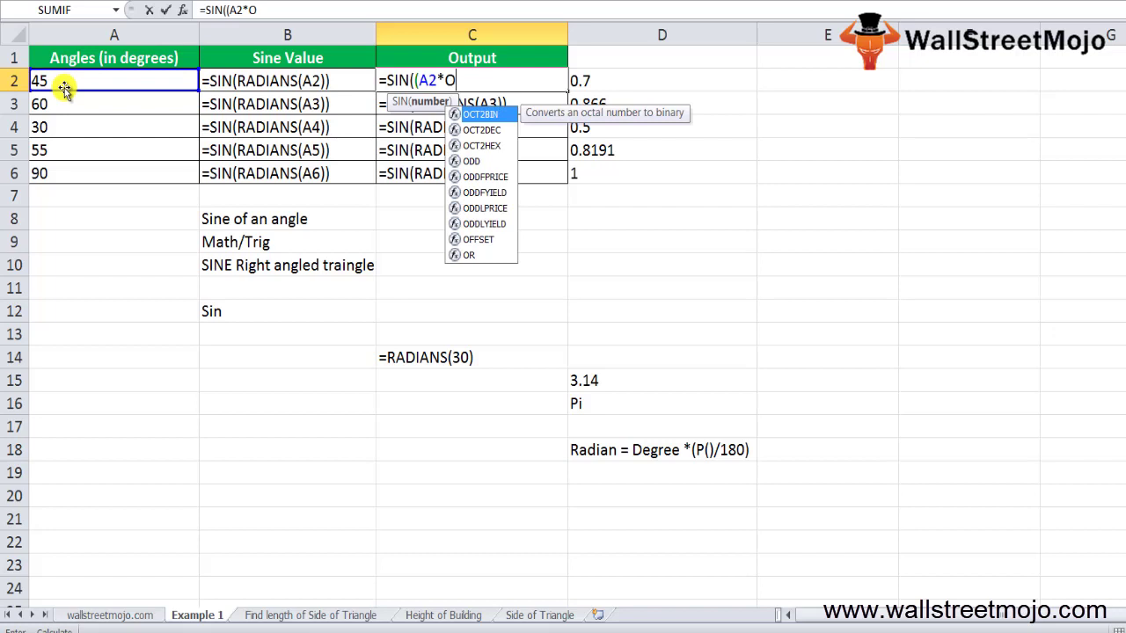
pyautogui.press('BackSpace')
pyautogui.write('PI')
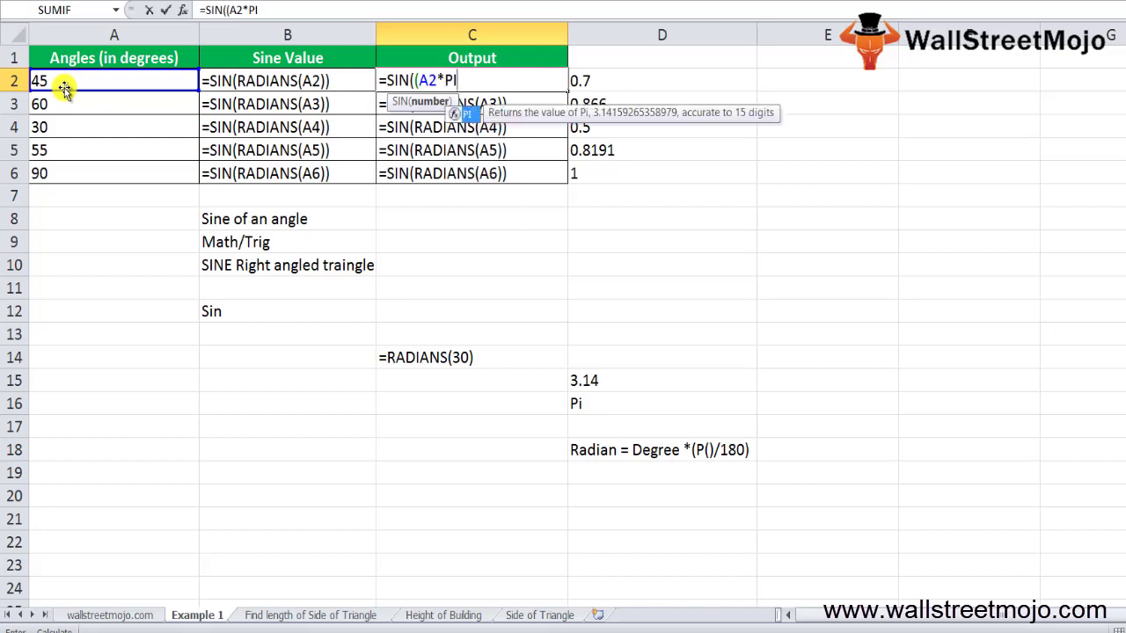
pyautogui.write('(')
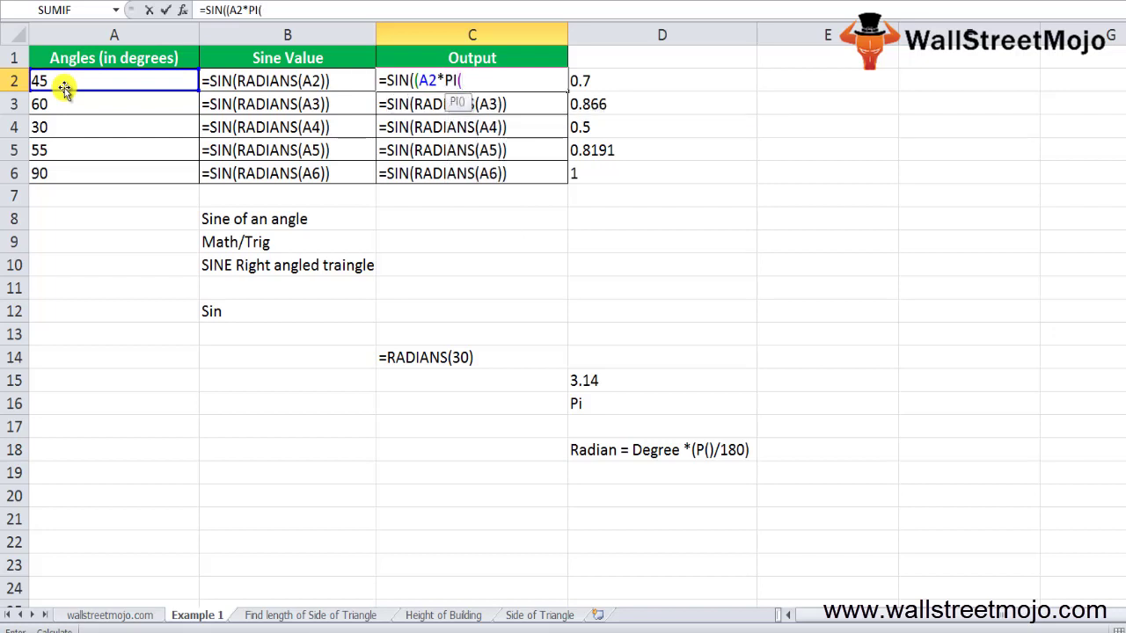
pyautogui.write(')')
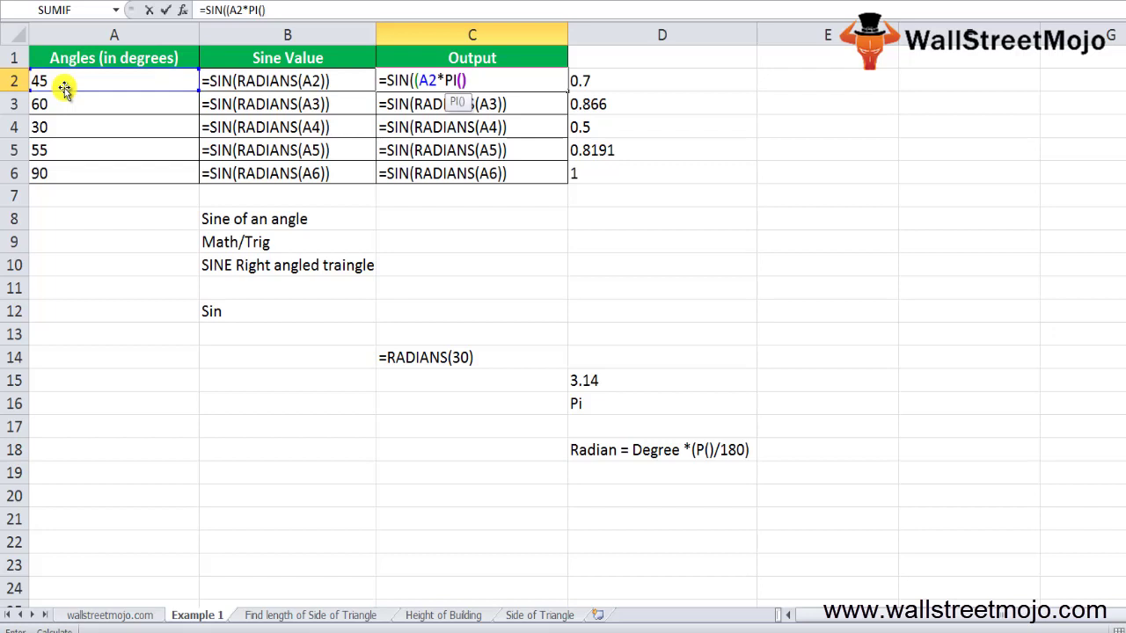
pyautogui.write('/180')
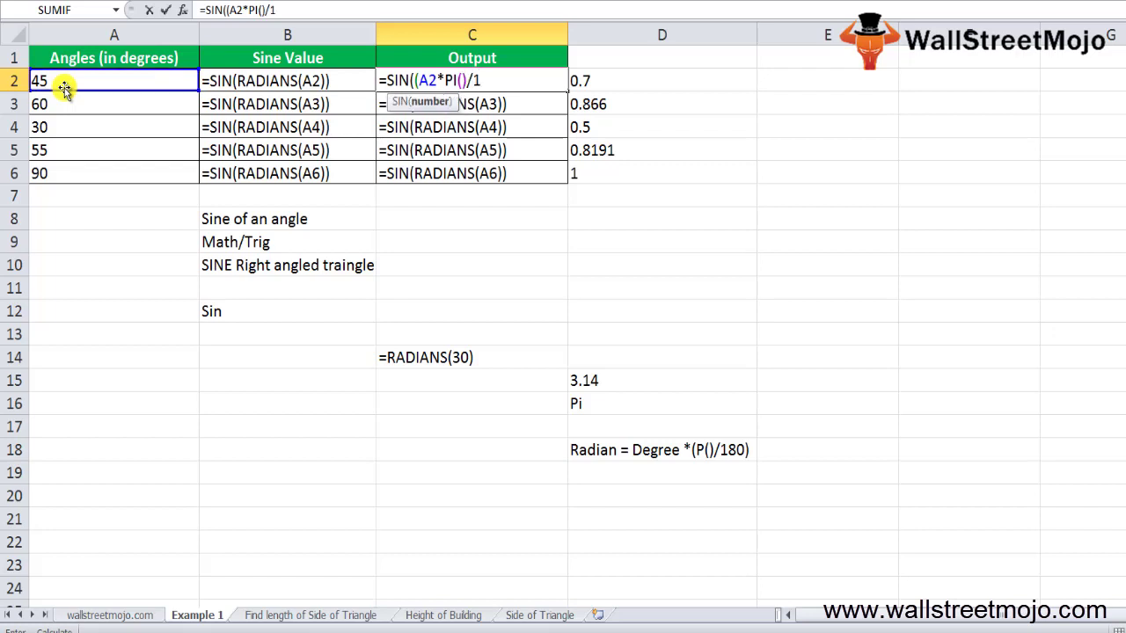
pyautogui.press('Return')
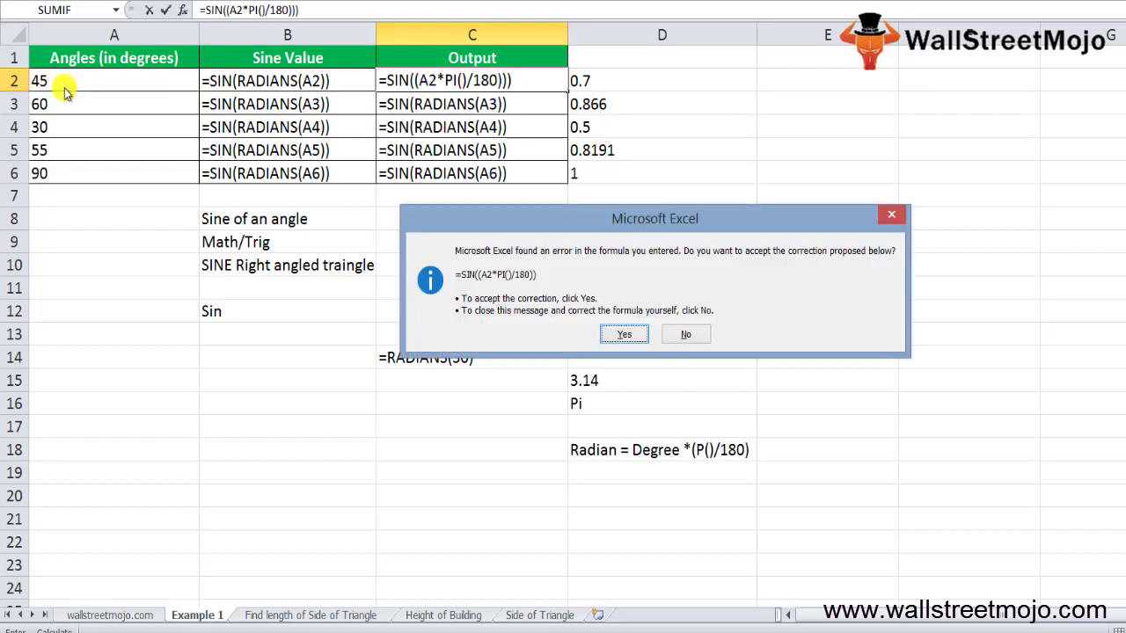
pyautogui.press('Return')
# - Copy the PI-based C2 formula down into C3:C6
pyautogui.press('Up')
pyautogui.hotkey('shift', 'Down')
pyautogui.press('Return')
pyautogui.press('Up')
pyautogui.press('Down')
pyautogui.press('Down')
pyautogui.press('Up')
pyautogui.hotkey('ctrl', 'c')
pyautogui.hotkey('ctrl', 'v')
pyautogui.press('Down')
pyautogui.press('Up')
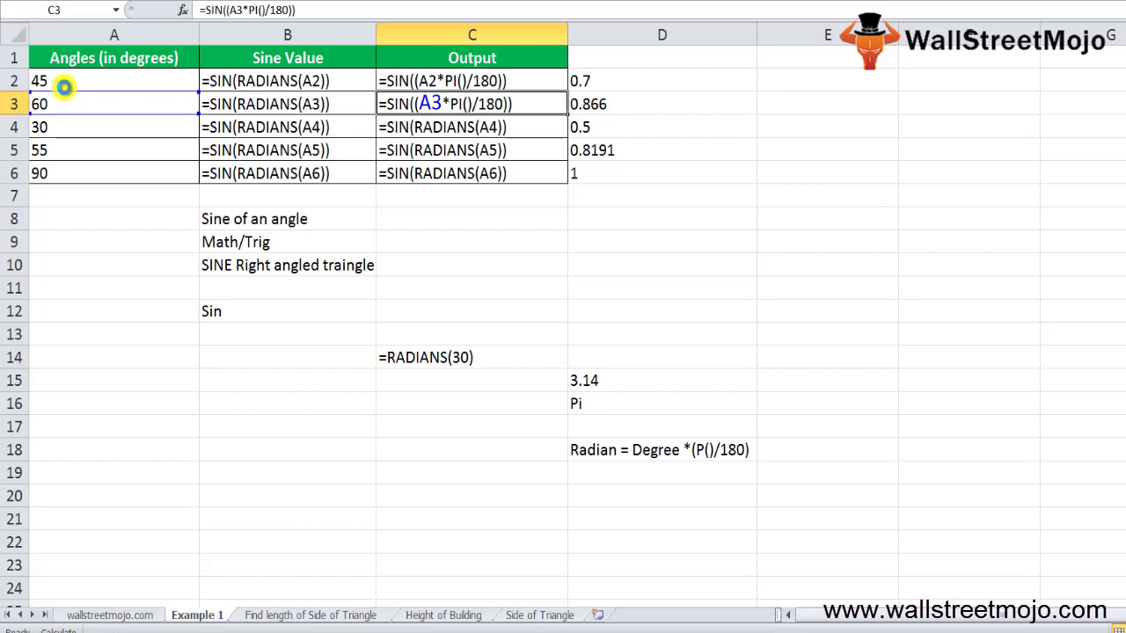
pyautogui.press('Down')
pyautogui.hotkey('shift', 'Down')
pyautogui.hotkey('shift', 'Down')
pyautogui.hotkey('ctrl', 'v')
pyautogui.press('Up')
# - Select the typed sine results D2:D5
pyautogui.press('Right')
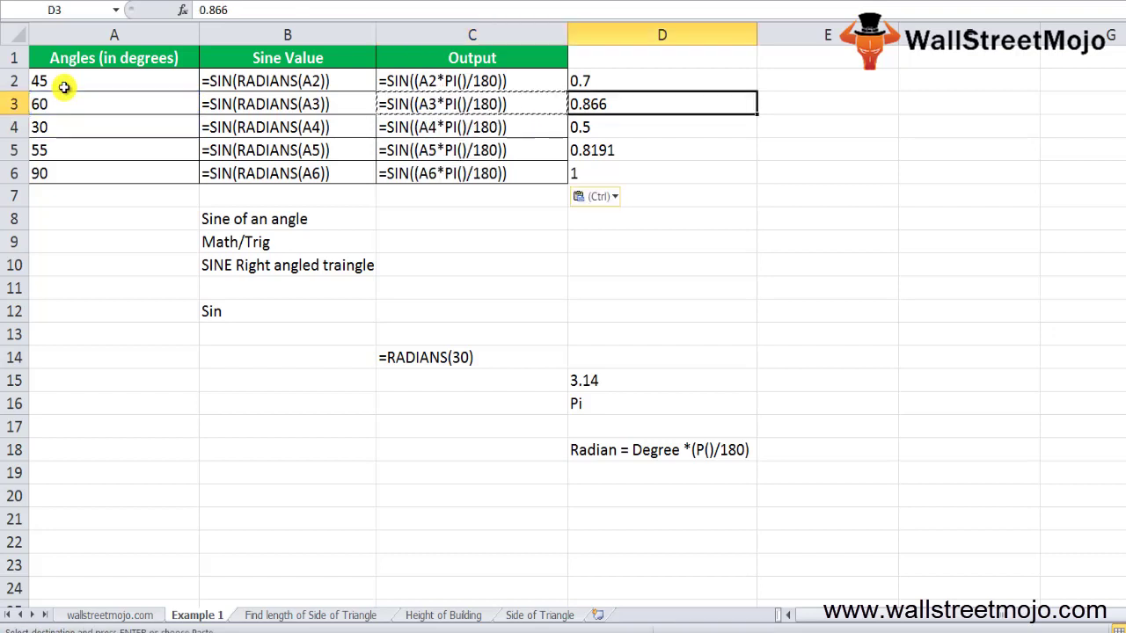
pyautogui.press('Up')
pyautogui.hotkey('shift', 'Down')
pyautogui.hotkey('shift', 'Down')
pyautogui.hotkey('shift', 'Down')
pyautogui.hotkey('shift', 'Down')
pyautogui.press('Down')
# - Review B2's SIN formula, then move to the Find length of Side of Triangle sheet
pyautogui.press('Up')
pyautogui.press('Left')
pyautogui.press('Left')
pyautogui.press('F2')
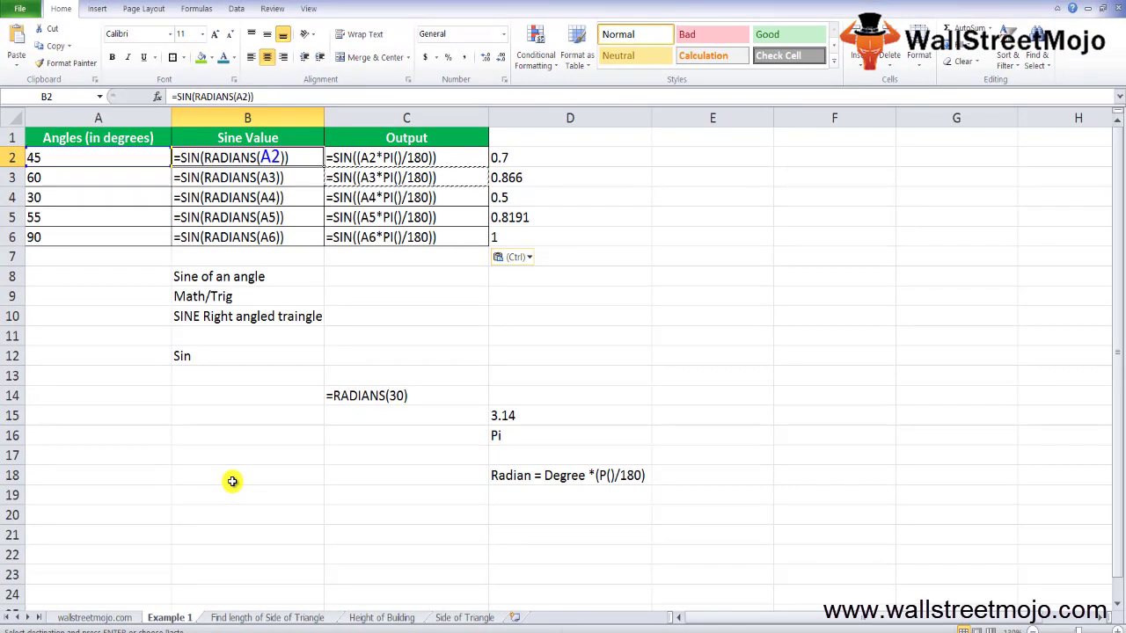
pyautogui.hotkey('ctrl', 'pagedown')
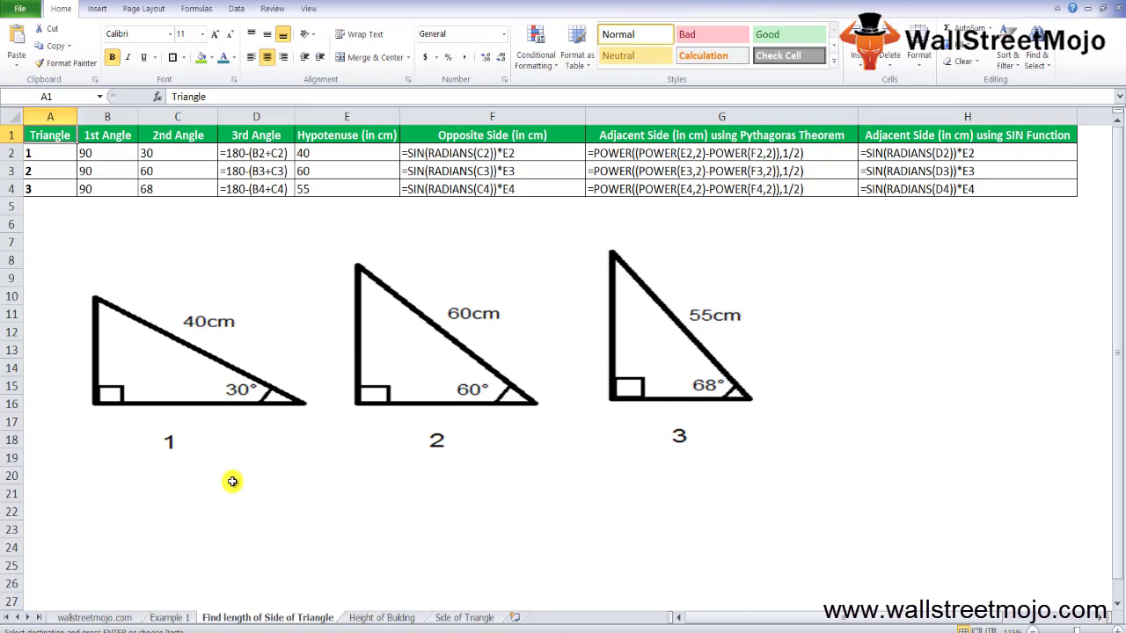
pyautogui.click(286, 152)
pyautogui.click(301, 152)
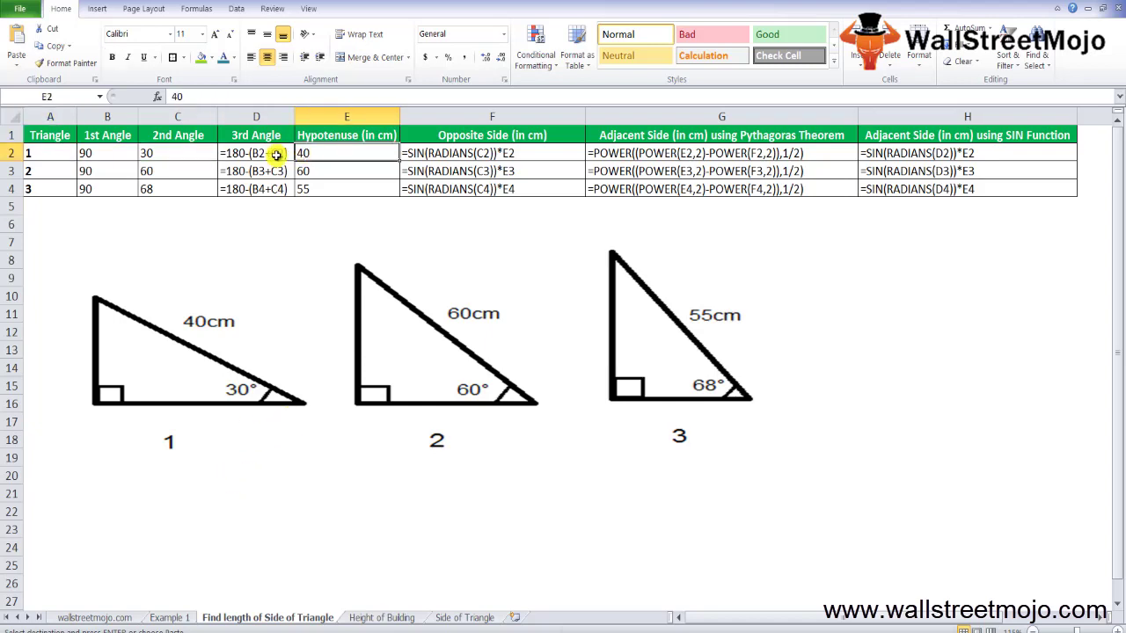
pyautogui.doubleClick(283, 152)
pyautogui.press('Escape')
pyautogui.press('Return')
pyautogui.press('Return')
pyautogui.press('Return')
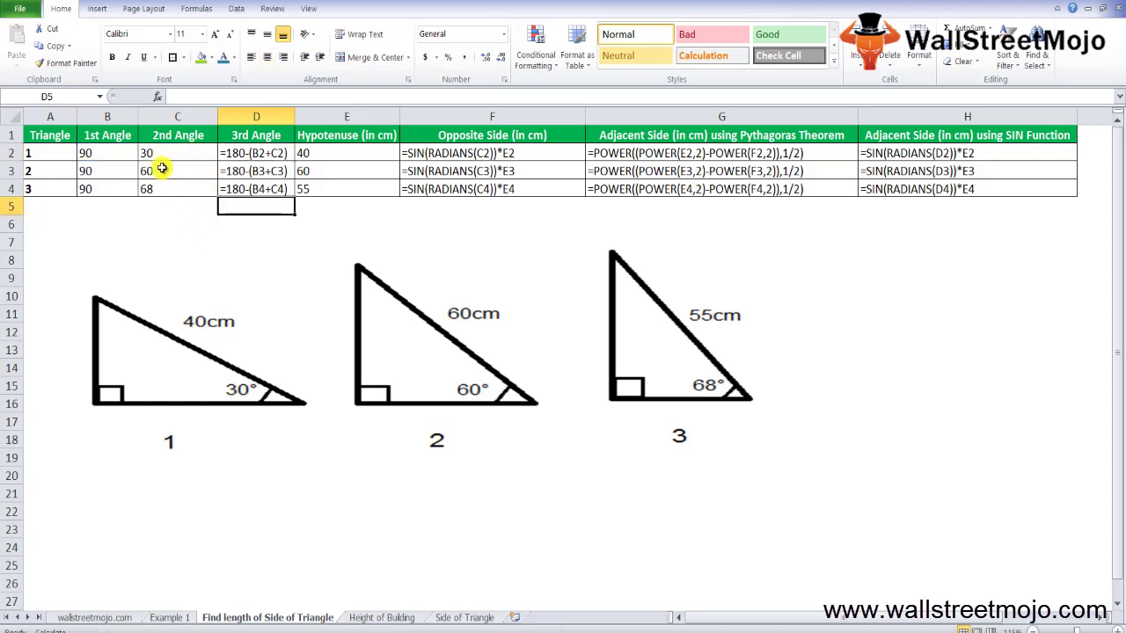
pyautogui.press('Up')
pyautogui.press('Up')
pyautogui.press('Up')
pyautogui.press('F2')
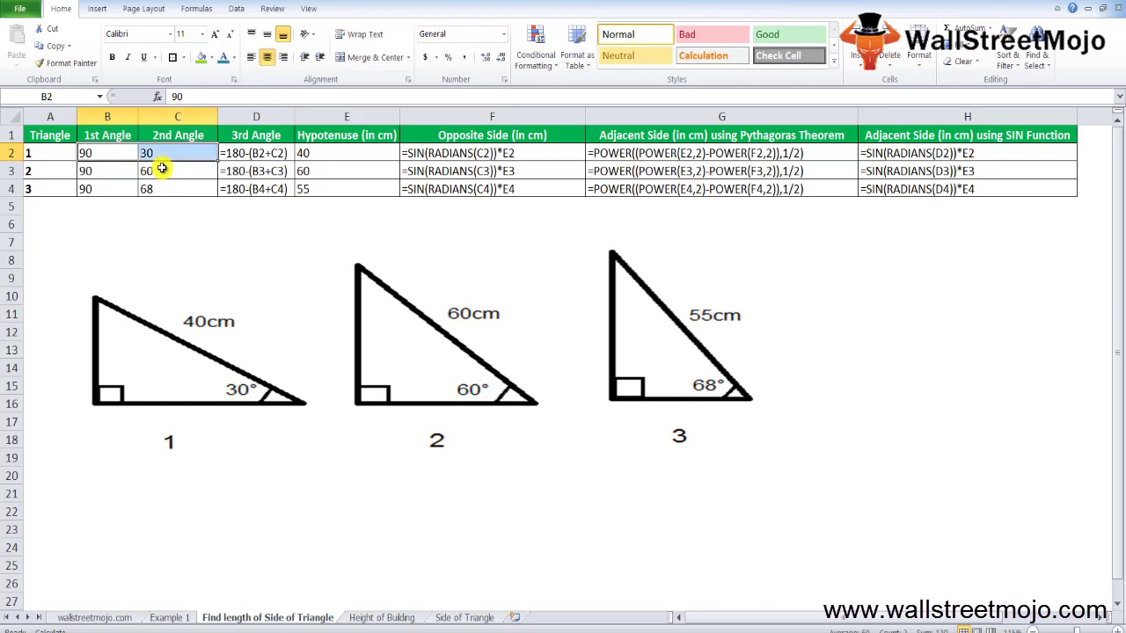
pyautogui.press('Tab')
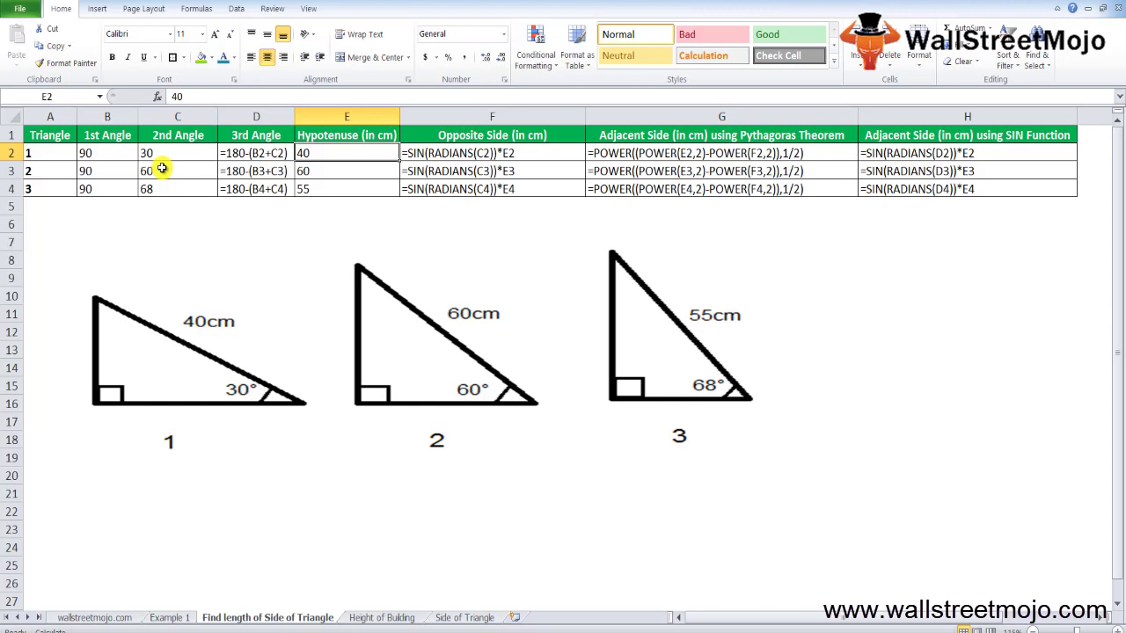
pyautogui.press('Left')
pyautogui.press('F2')
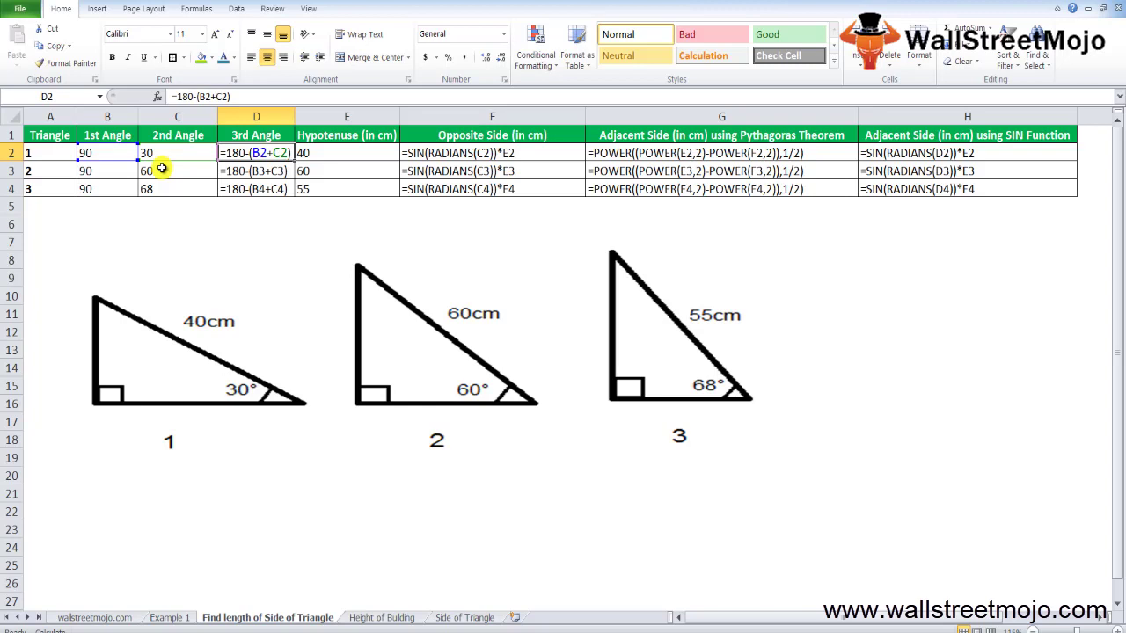
pyautogui.press('Tab')
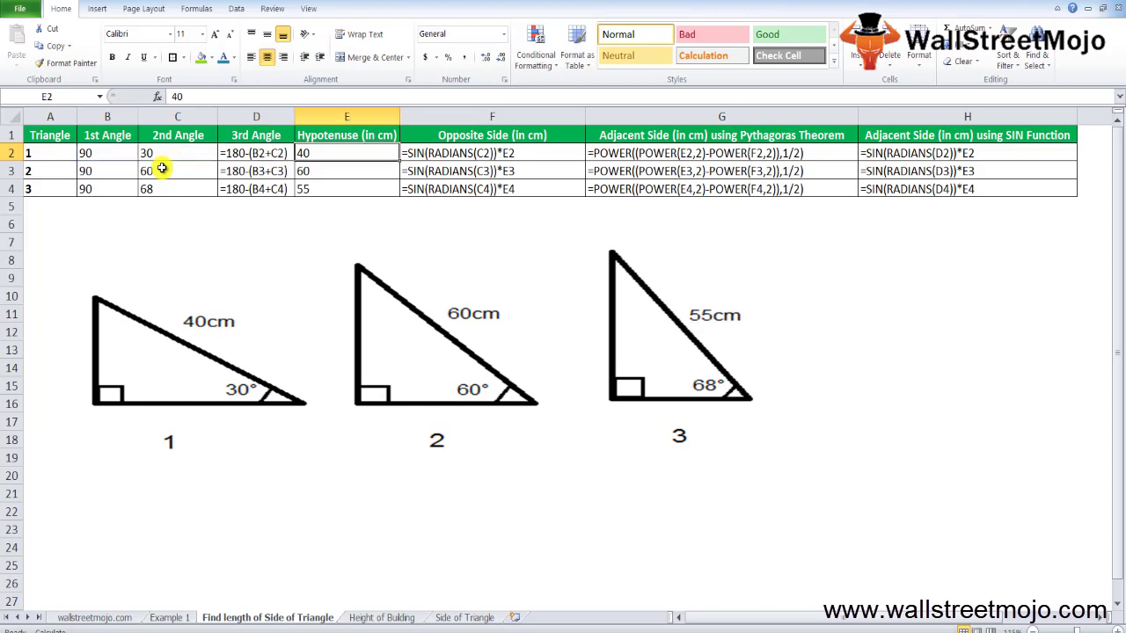
pyautogui.press('Left')
pyautogui.press('F2')
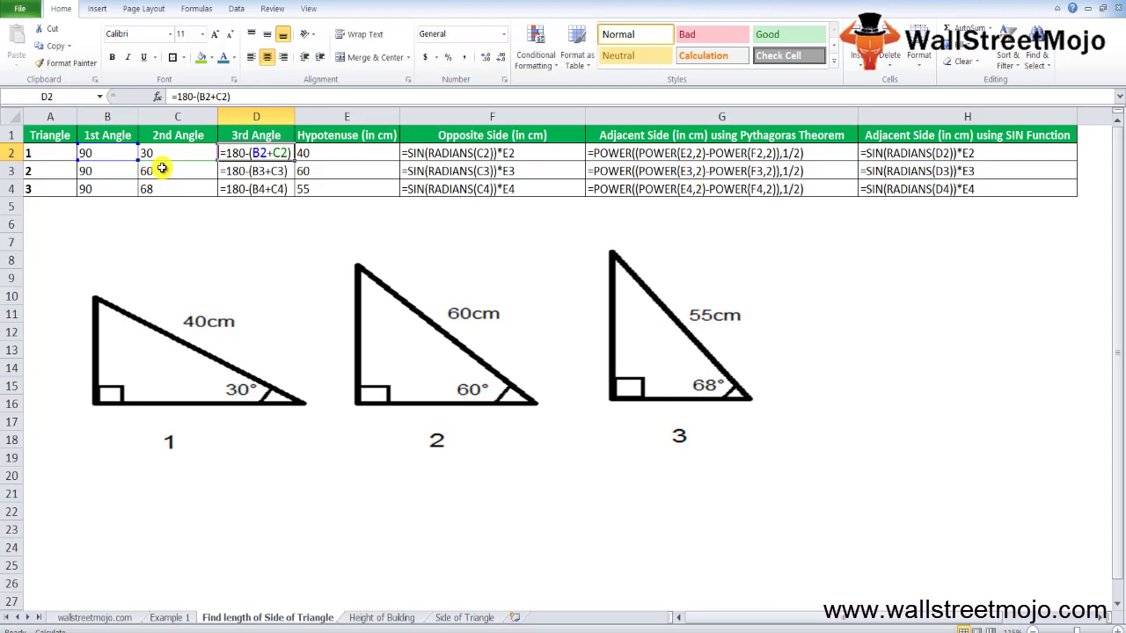
pyautogui.press('Left')
pyautogui.press('Left')
pyautogui.press('Right')
pyautogui.press('Right')
pyautogui.press('Right')
pyautogui.press('Right')
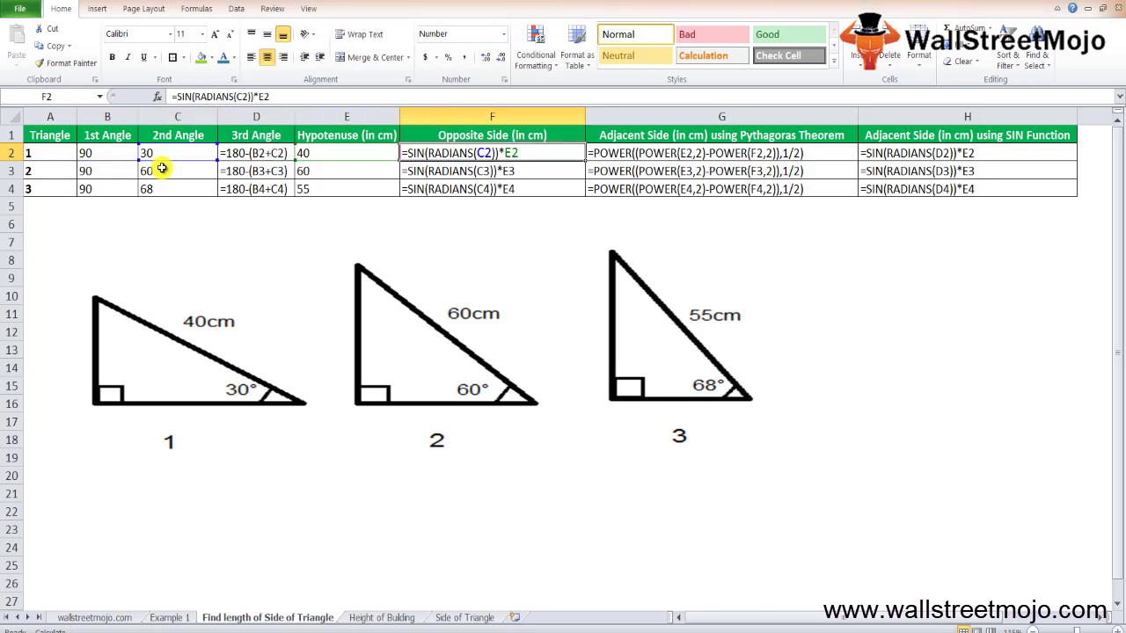
pyautogui.press('Left')
pyautogui.press('Left')
pyautogui.press('Left')
pyautogui.press('Right')
pyautogui.press('Left')
pyautogui.press('Right')
pyautogui.press('Right')
pyautogui.press('Right')
pyautogui.press('Left')
pyautogui.press('Left')
pyautogui.press('Right')
pyautogui.press('Left')
pyautogui.press('Left')
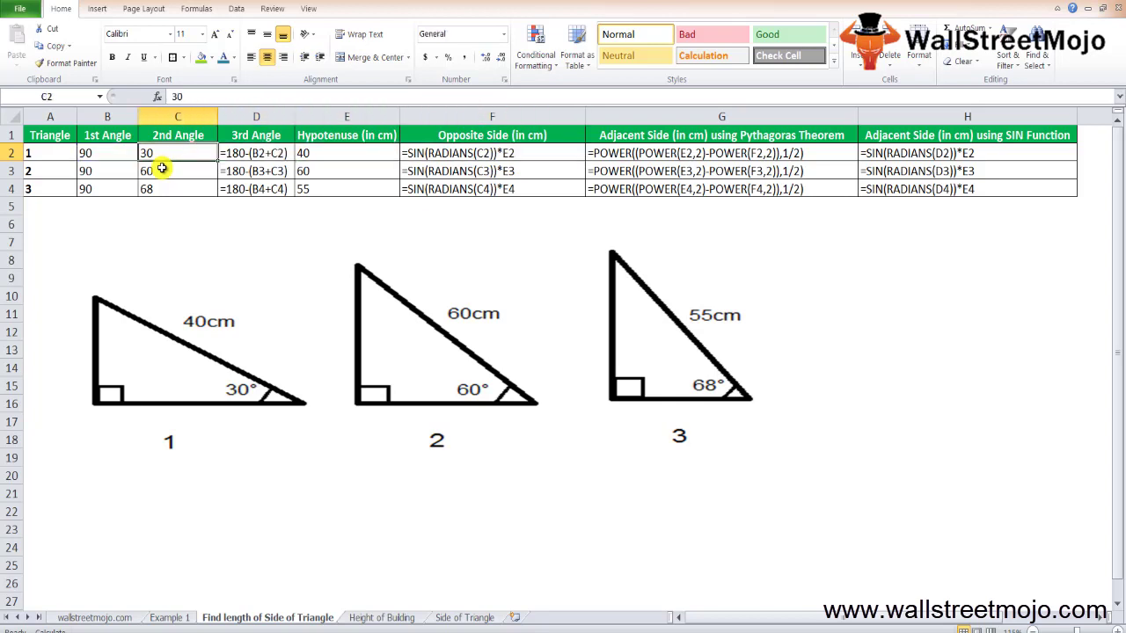
pyautogui.press('Right')
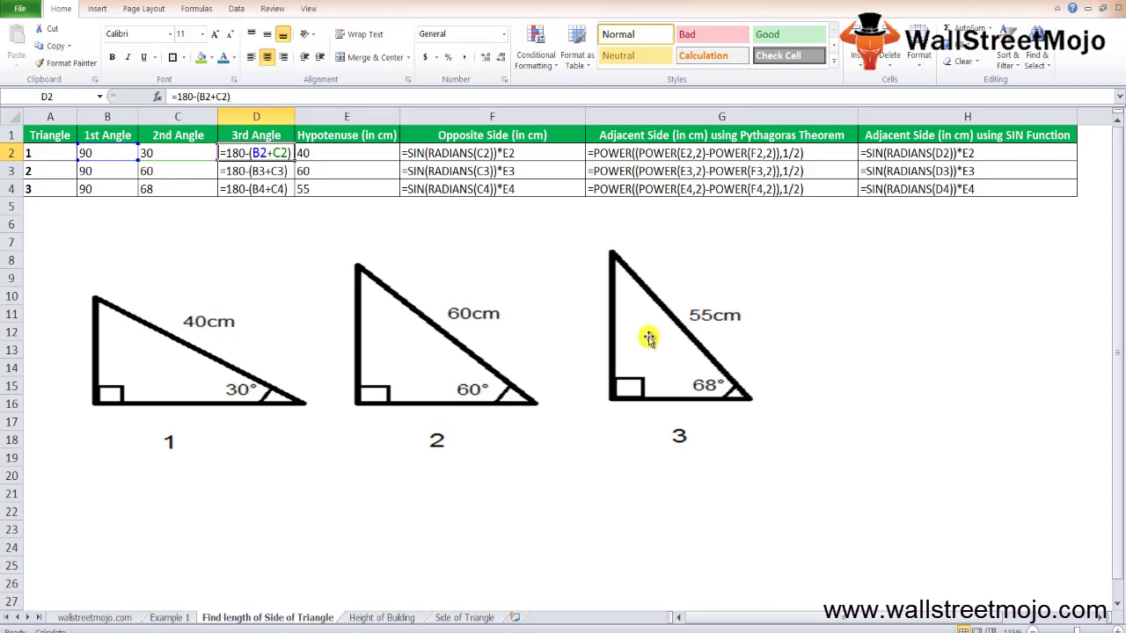
pyautogui.click(484, 153)
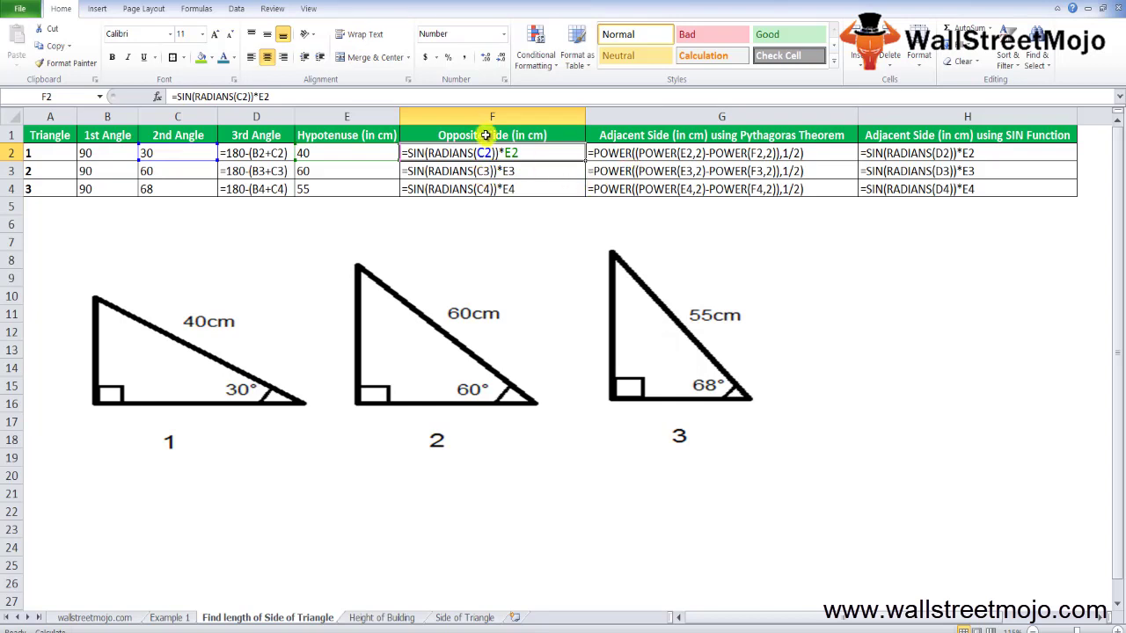
pyautogui.click(256, 152)
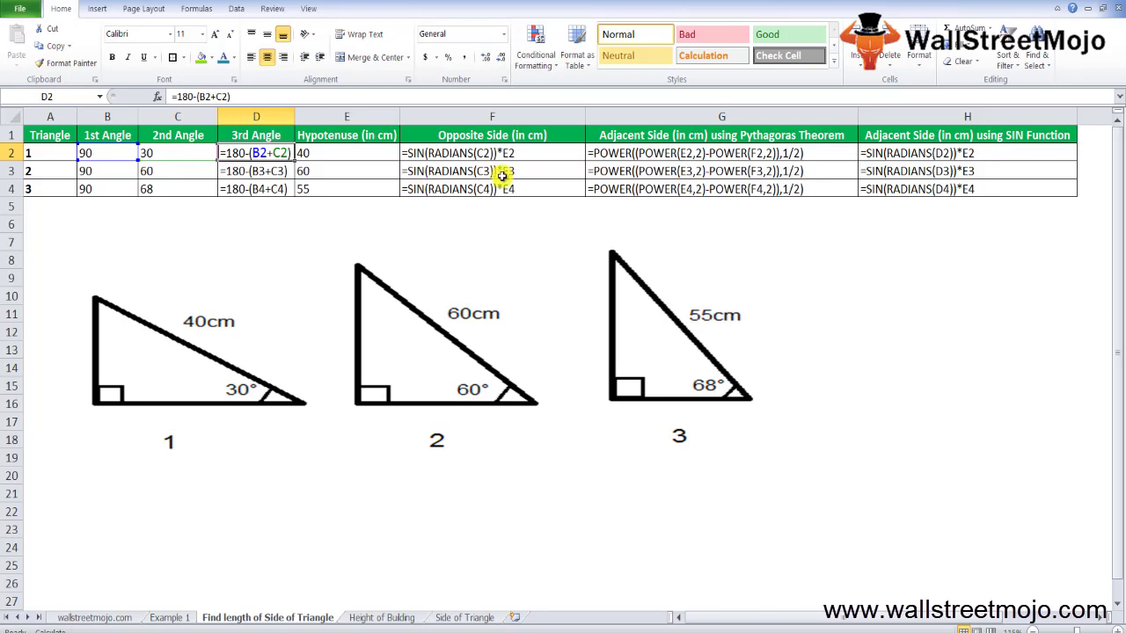
pyautogui.click(685, 169)
pyautogui.click(688, 189)
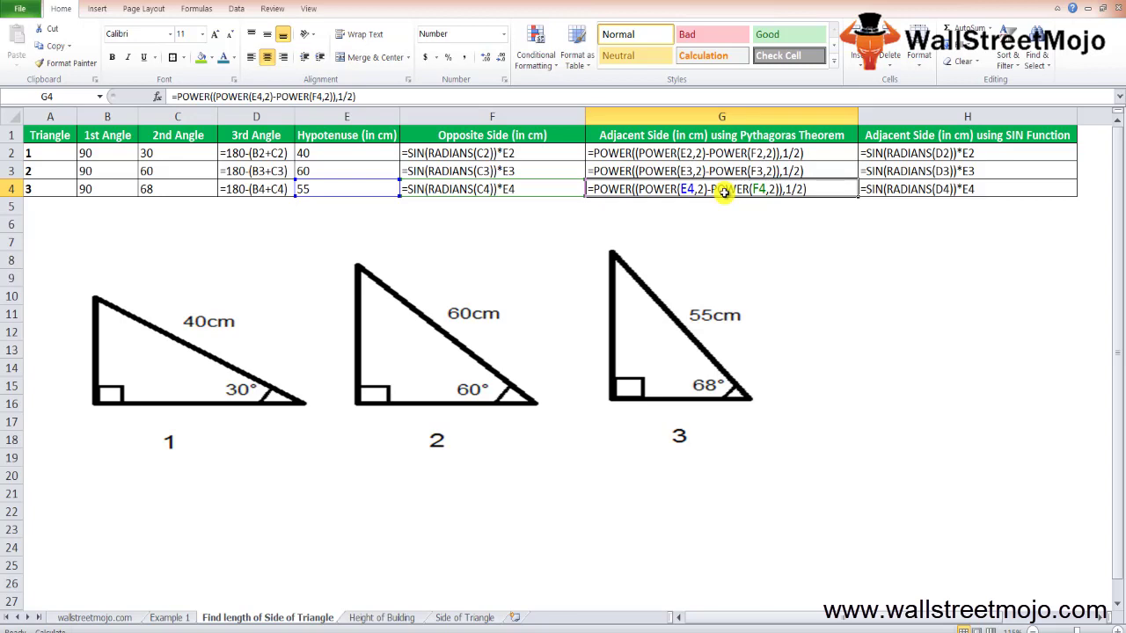
pyautogui.click(711, 153)
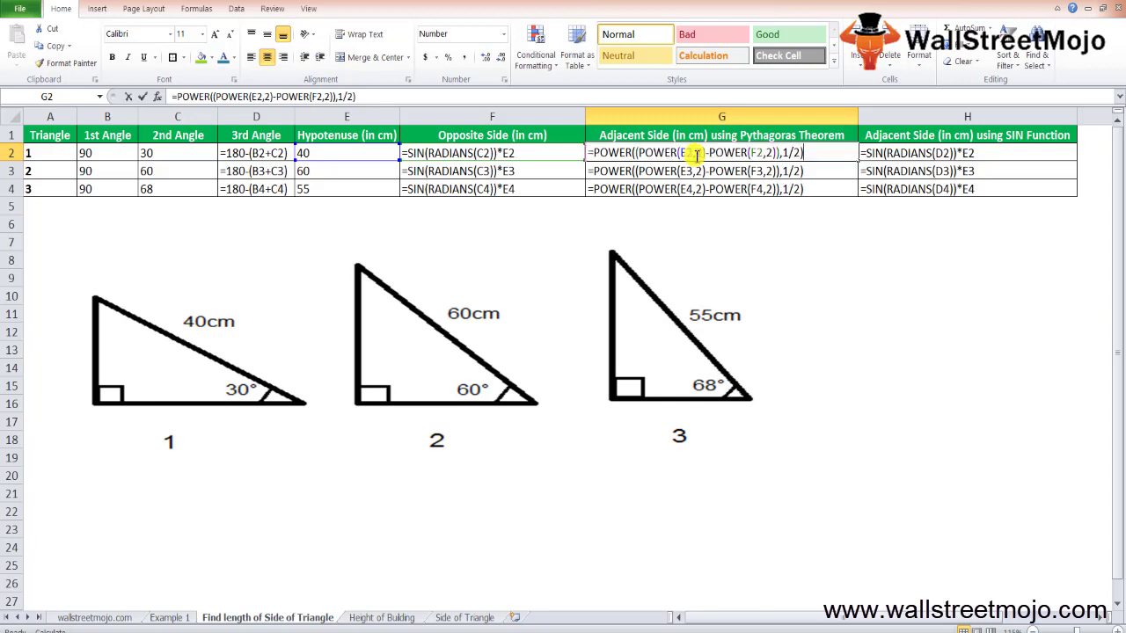
pyautogui.doubleClick(693, 154)
pyautogui.click(695, 154)
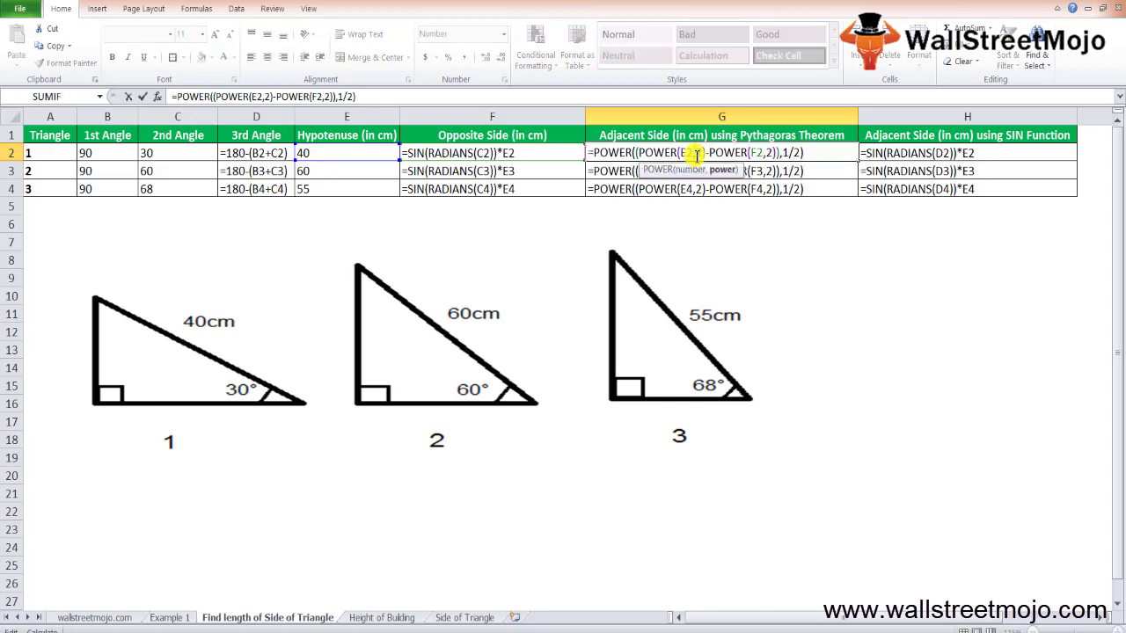
pyautogui.click(696, 154)
pyautogui.click(695, 154)
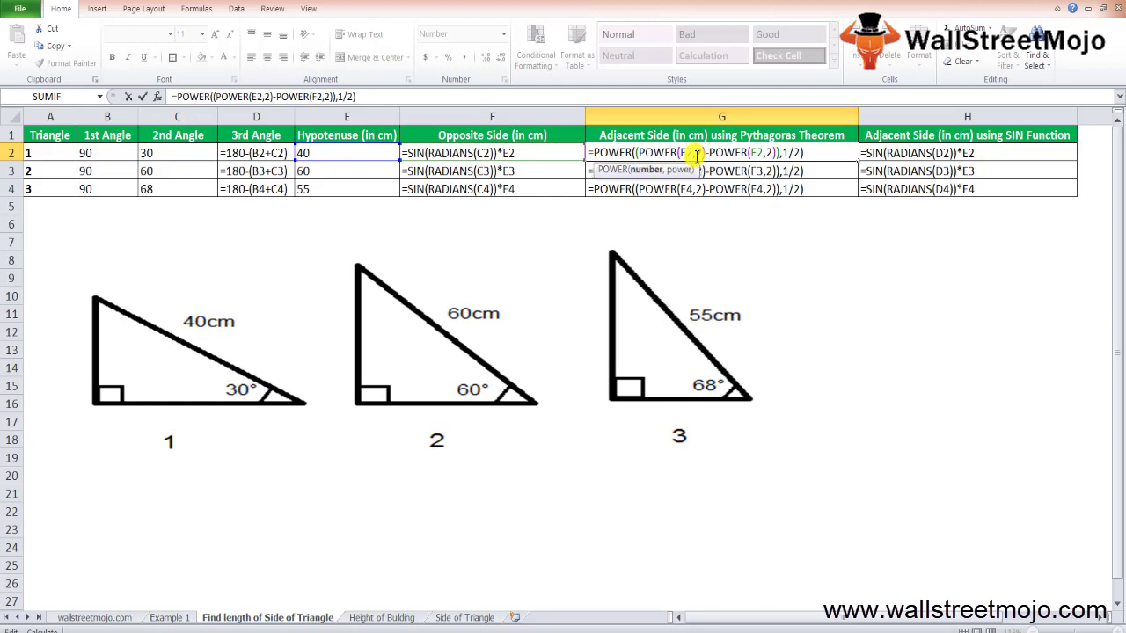
pyautogui.press('Right')
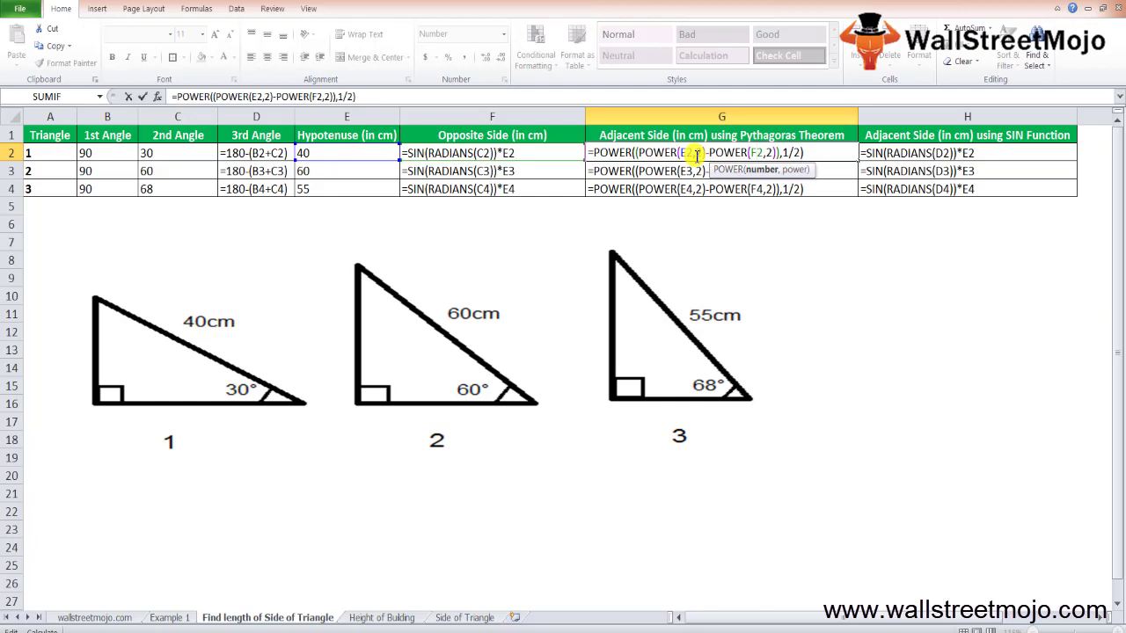
pyautogui.press('Right')
pyautogui.press('Right')
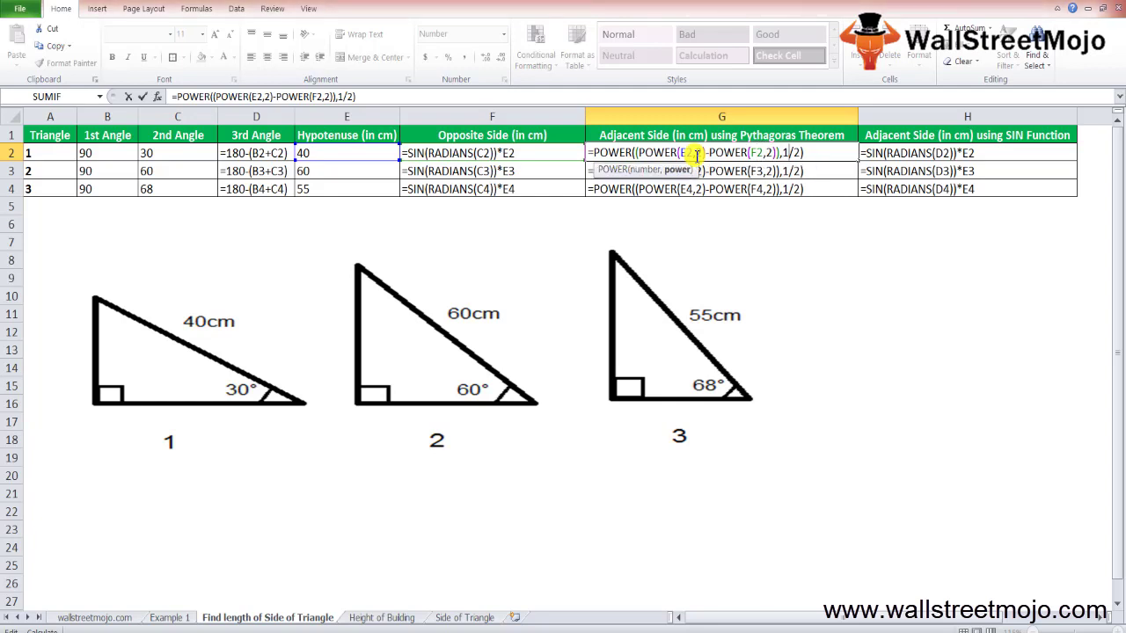
pyautogui.press('Right')
pyautogui.press('Right')
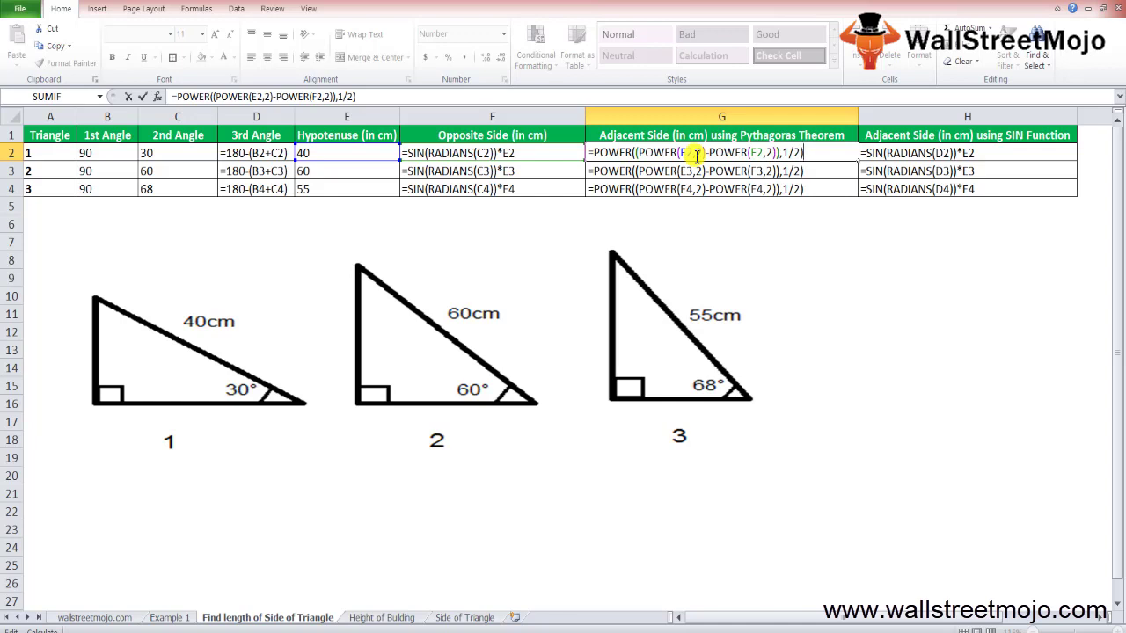
pyautogui.press('Escape')
pyautogui.press('Right')
pyautogui.press('Left')
# - Open triangle 1's SIN-based adjacent-side formula in H2 for review
pyautogui.press('Right')
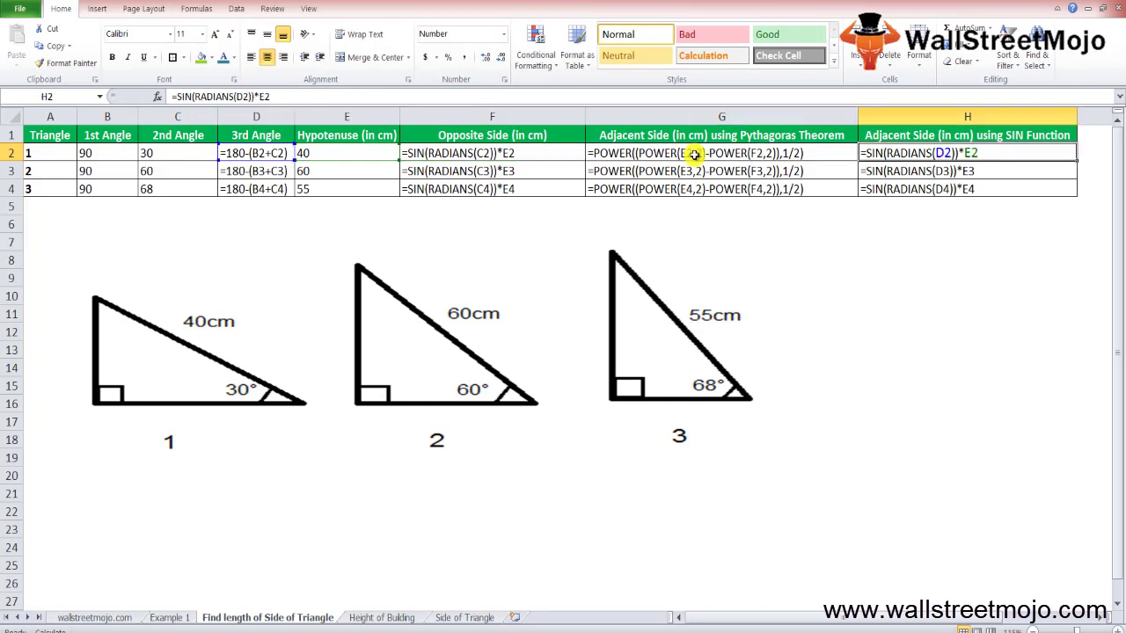
pyautogui.press('Down')
pyautogui.press('Down')
pyautogui.press('Up')
pyautogui.press('Up')
pyautogui.press('F2')
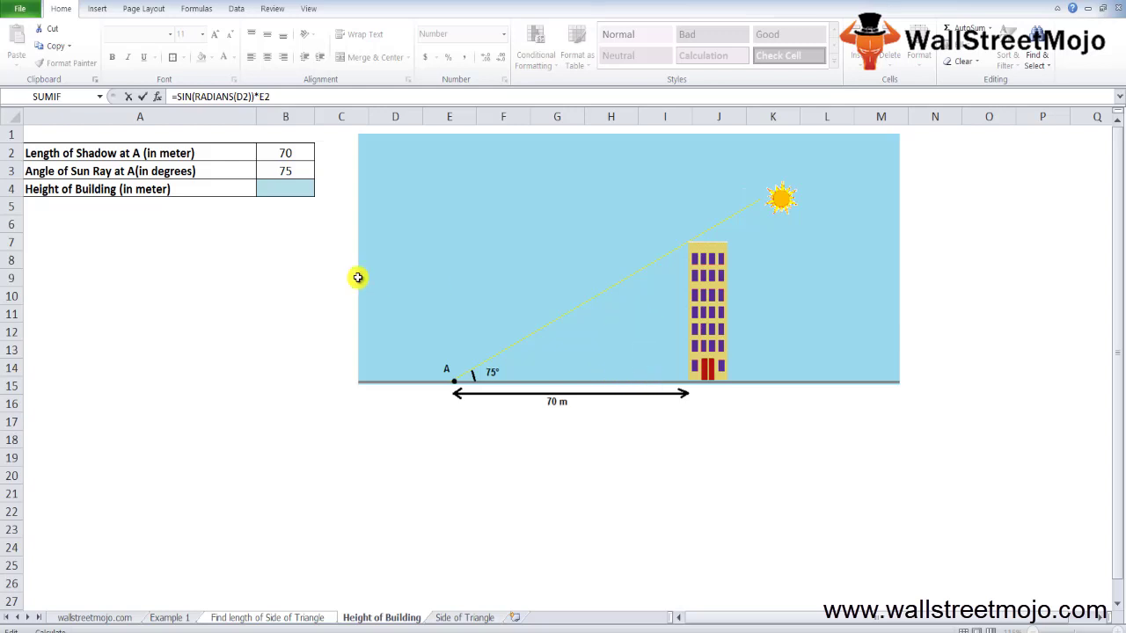
# - Move from the 75-degree sun angle cell down to A7, below the building table
pyautogui.click(281, 171)
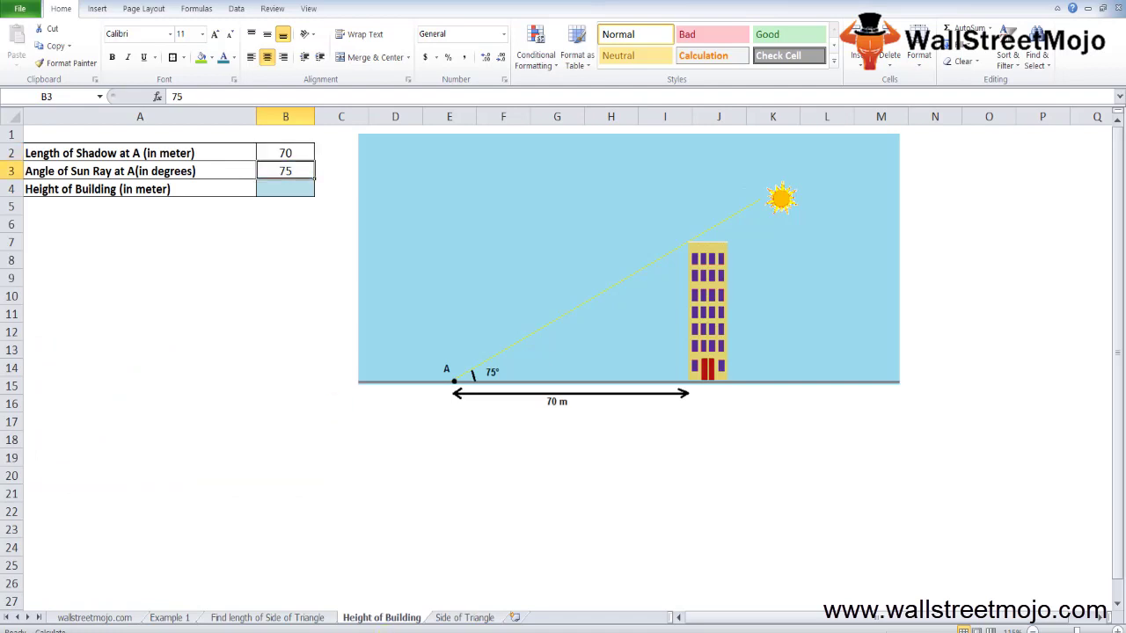
pyautogui.press('Left')
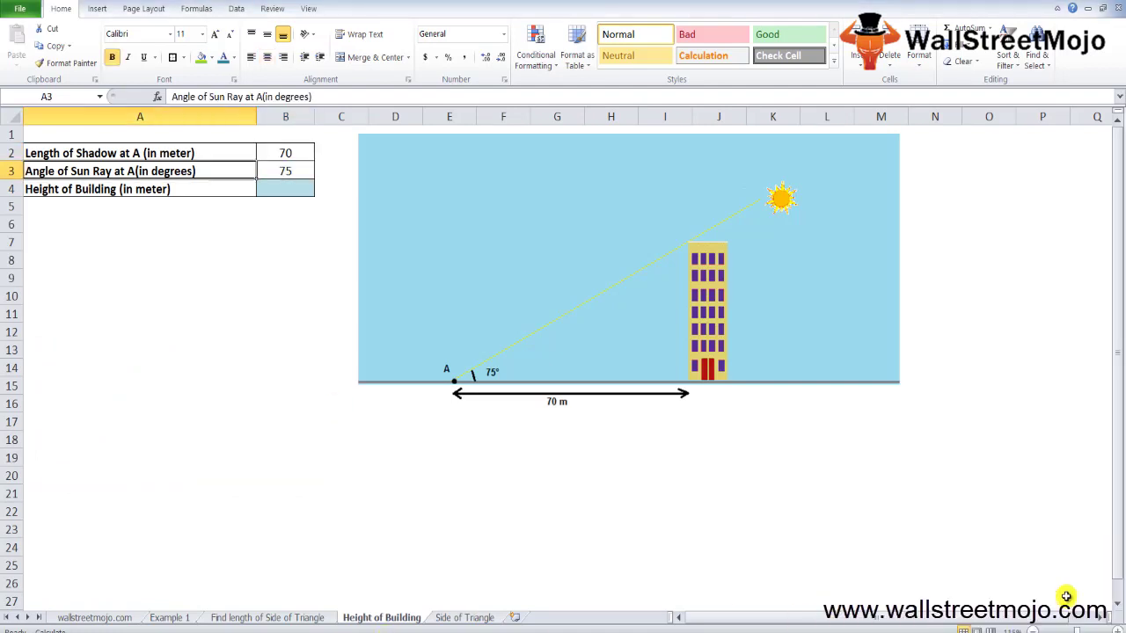
pyautogui.press('Down')
pyautogui.press('Right')
pyautogui.press('Down')
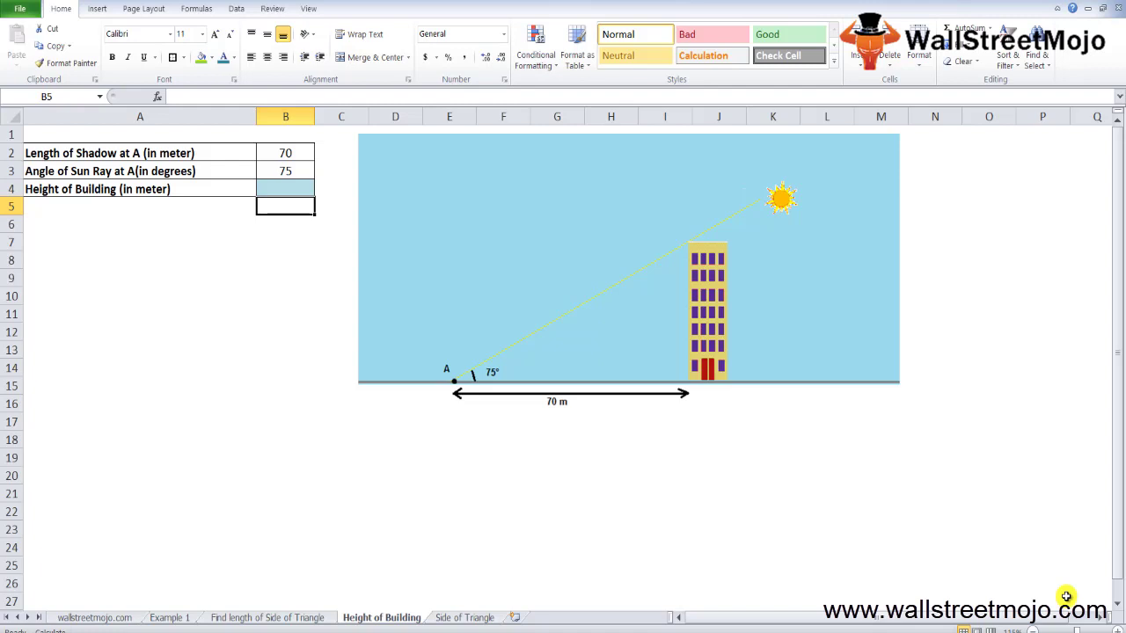
pyautogui.press('Down')
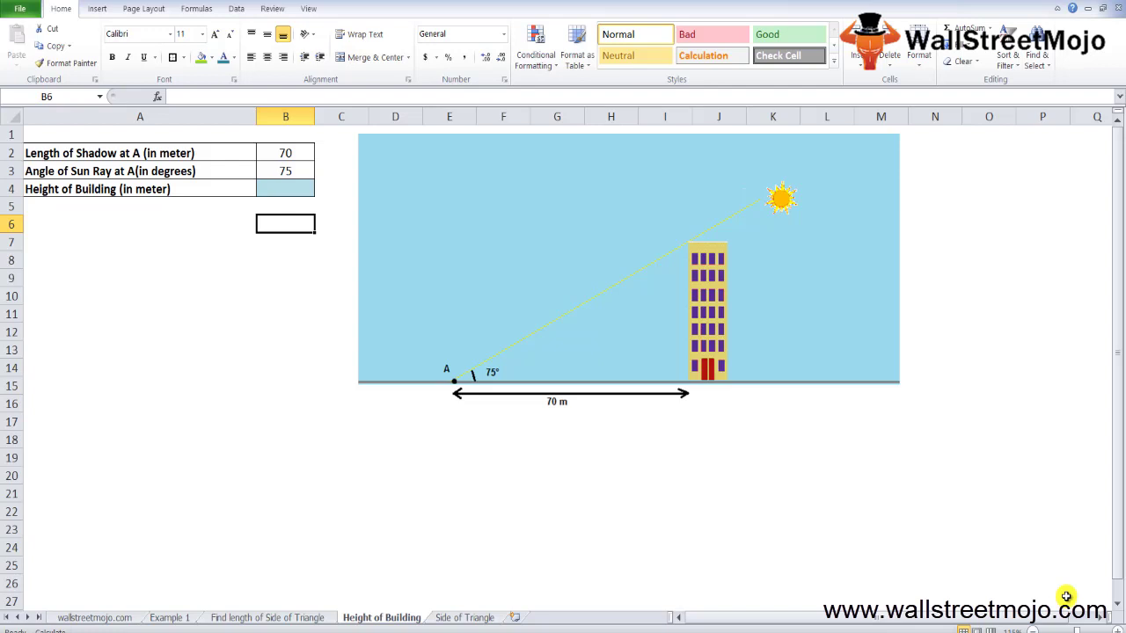
pyautogui.press('Down')
pyautogui.press('Down')
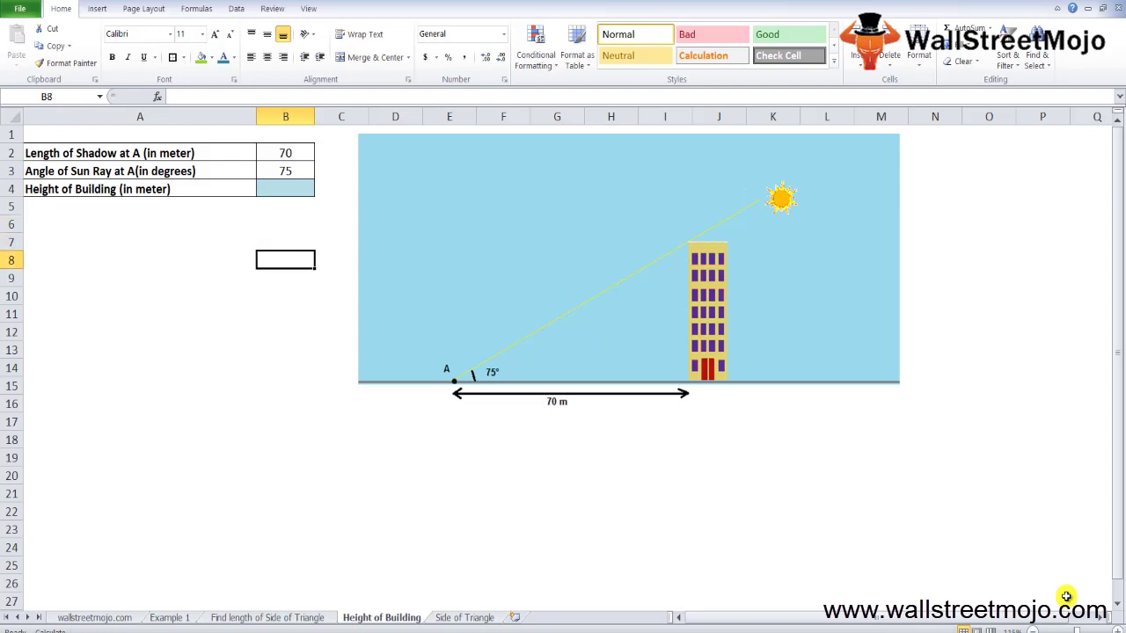
pyautogui.press('Left')
pyautogui.press('Up')
# - Enter 'Sin 75* Length of shadow at Point A' in A7 and begin =SIN( in B4
pyautogui.write('Sin')
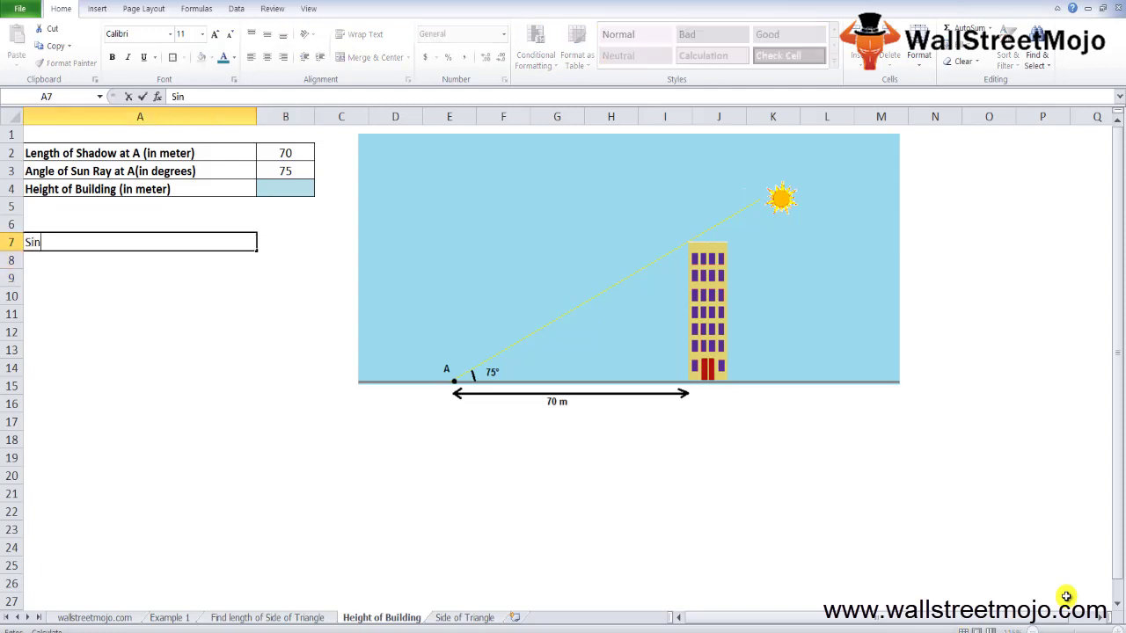
pyautogui.write(' 75* Length of ')
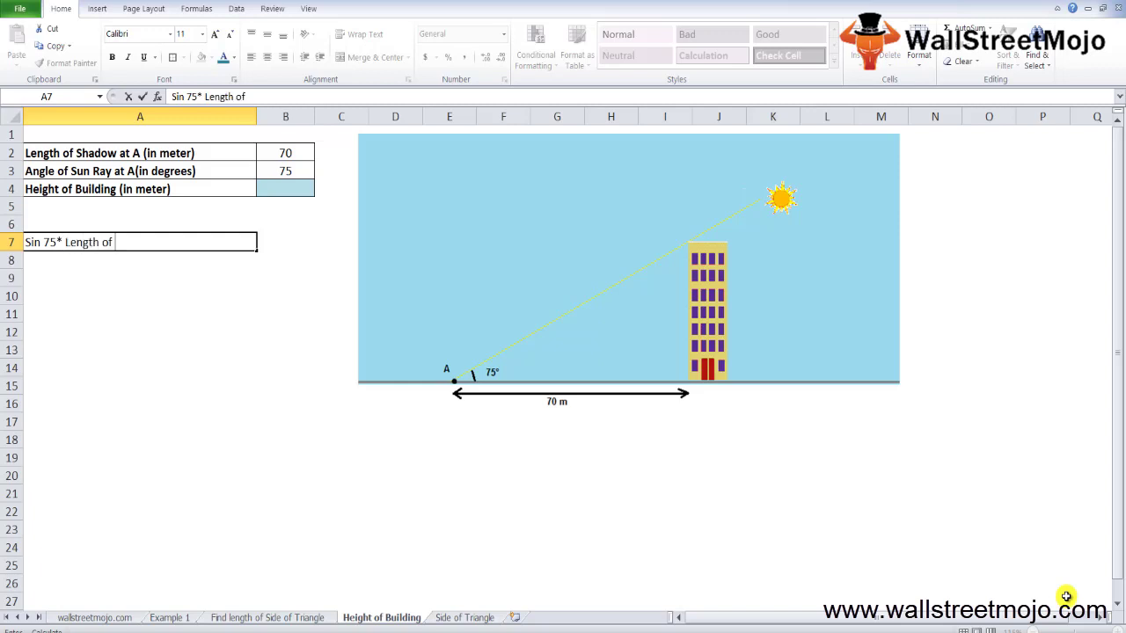
pyautogui.write('shadow at Point A')
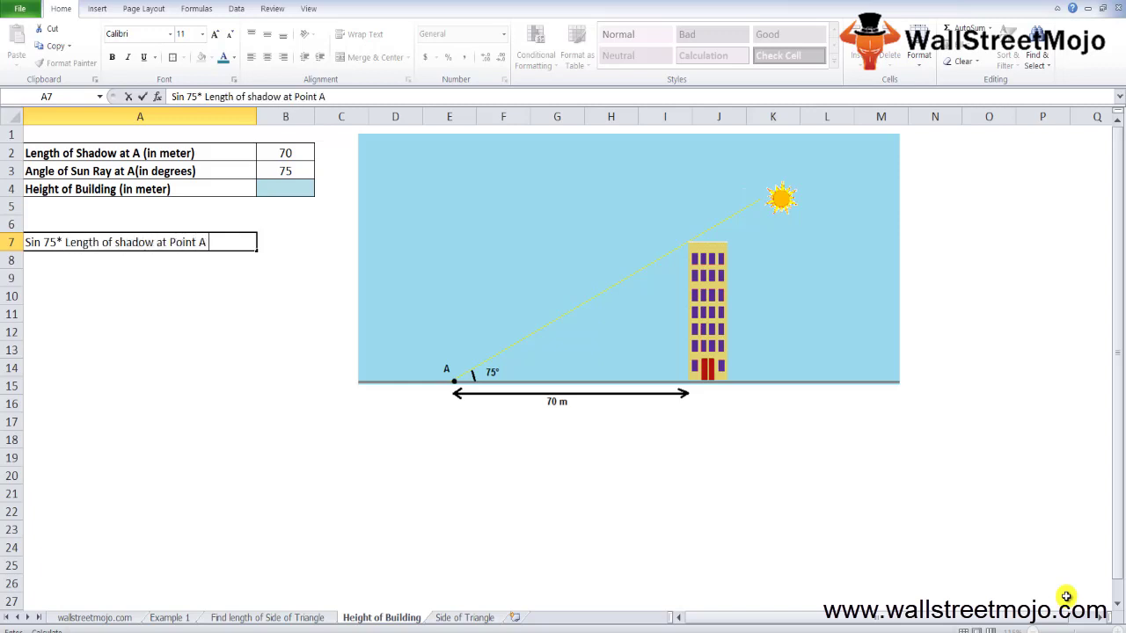
pyautogui.press('Return')
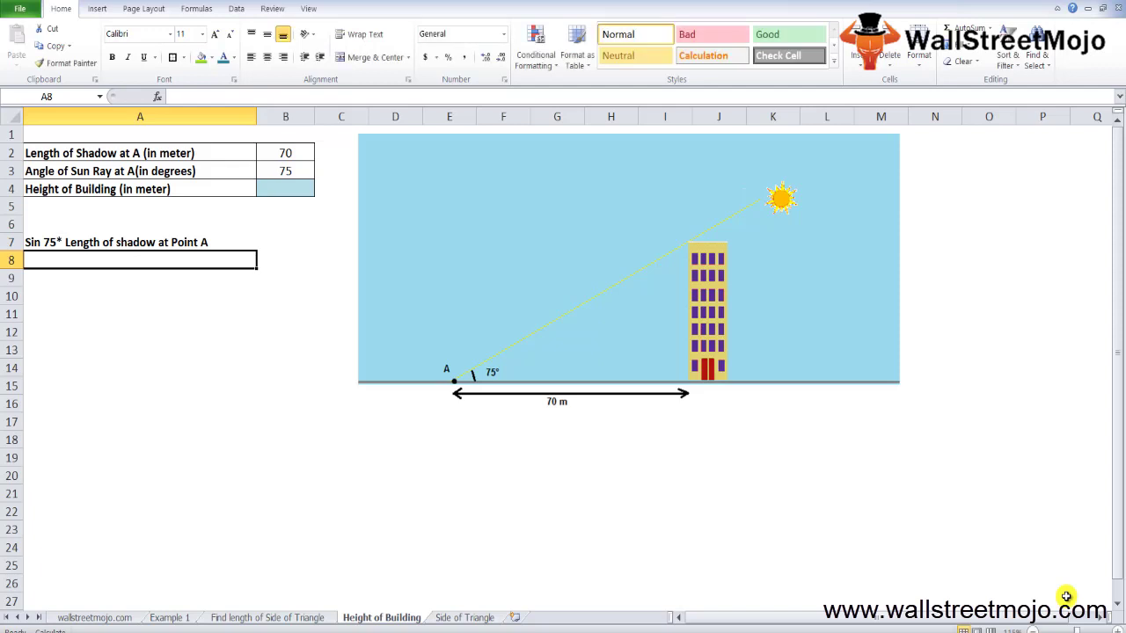
pyautogui.press('Up')
pyautogui.press('Up')
pyautogui.press('Up')
pyautogui.press('Up')
pyautogui.press('Right')
pyautogui.write('=sin')
pyautogui.press('Tab')
# - Complete B4 as =SIN(RADIANS(B3))*B2, giving a building height of 67.61 m
pyautogui.write('rad')
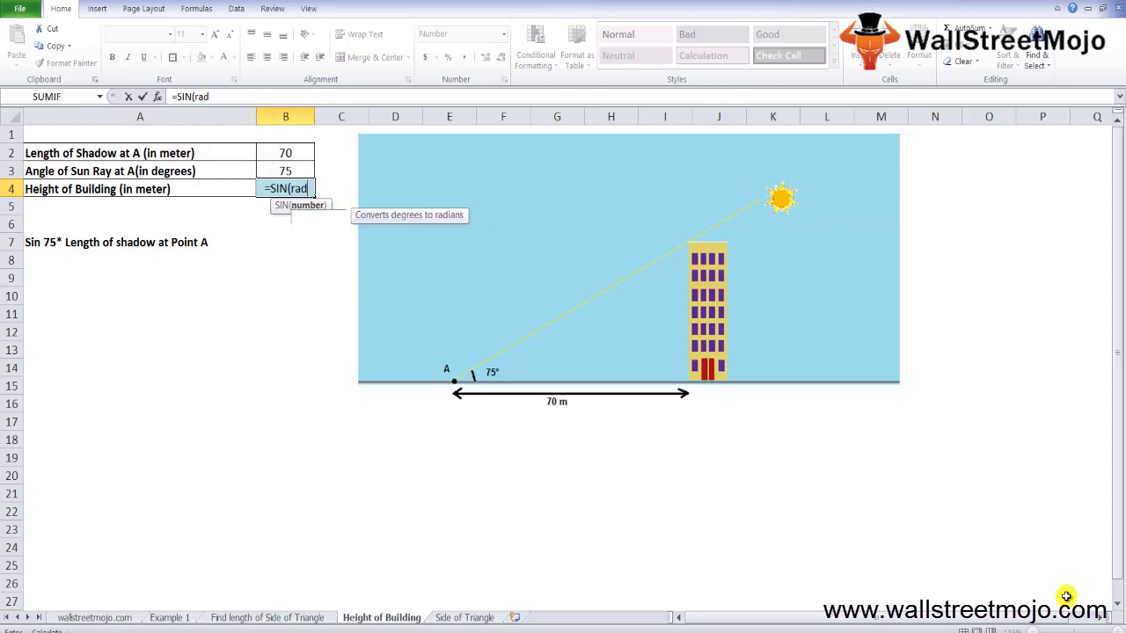
pyautogui.press('Tab')
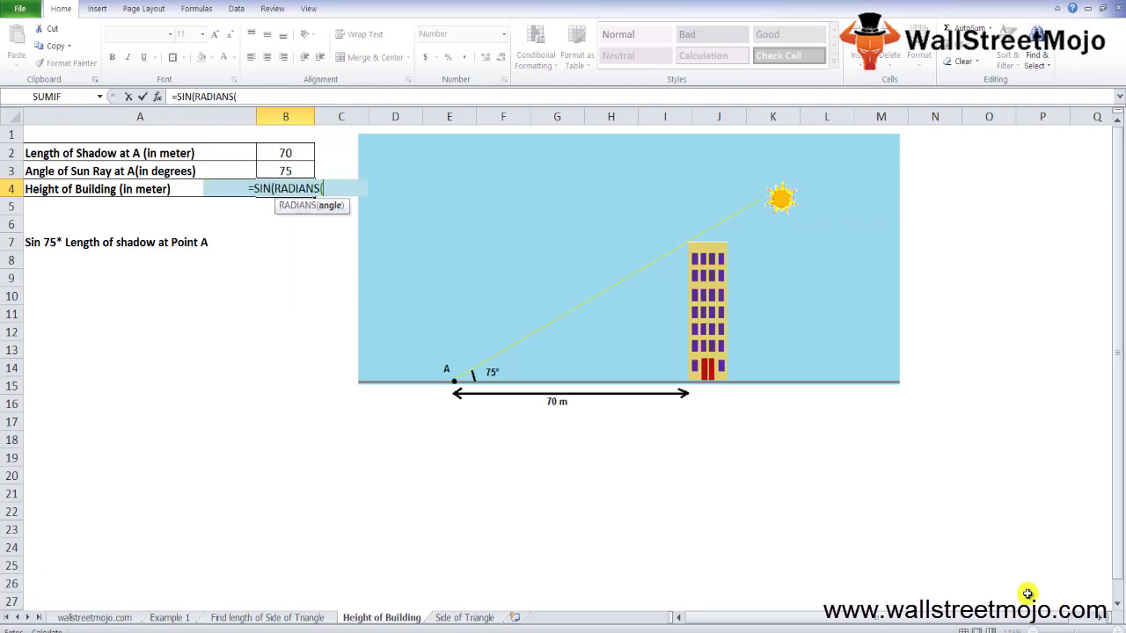
pyautogui.click(285, 169)
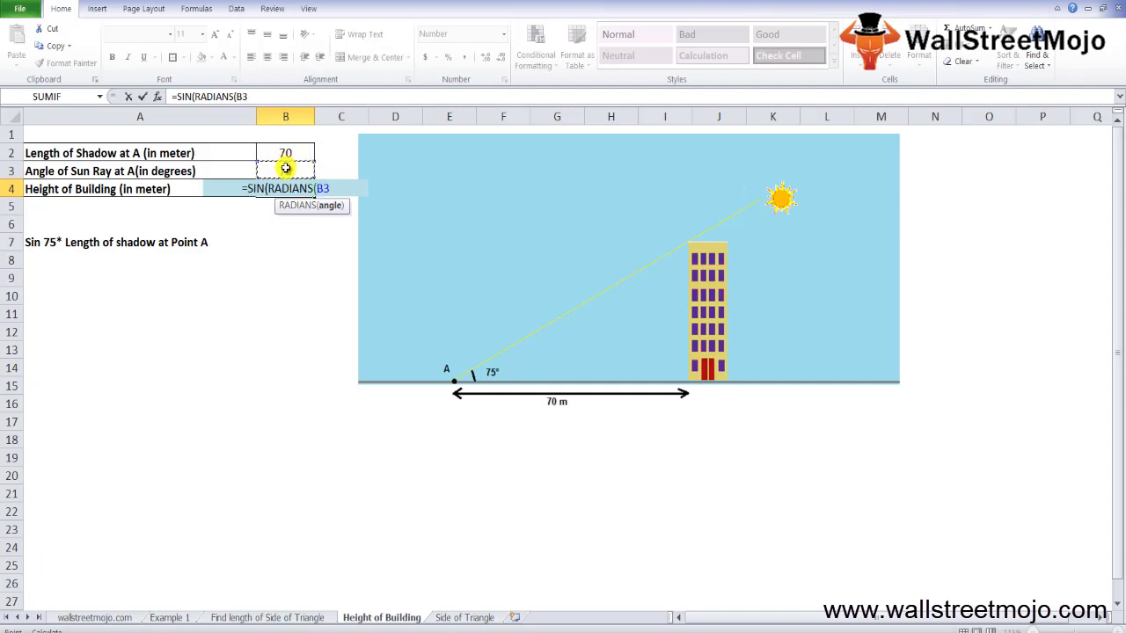
pyautogui.write('))')
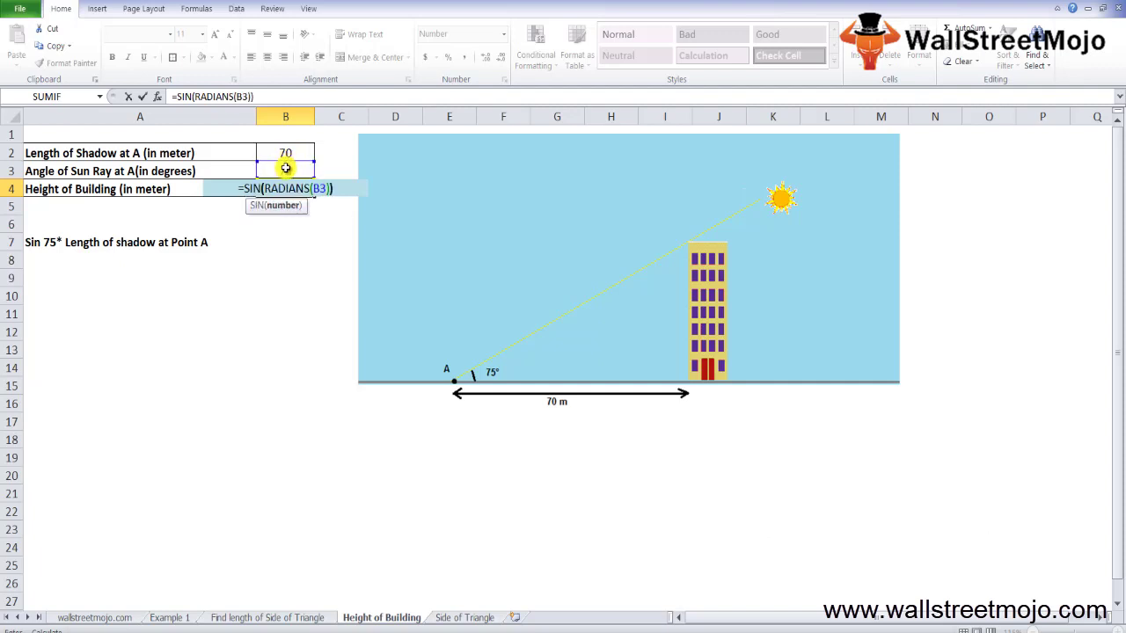
pyautogui.write('*')
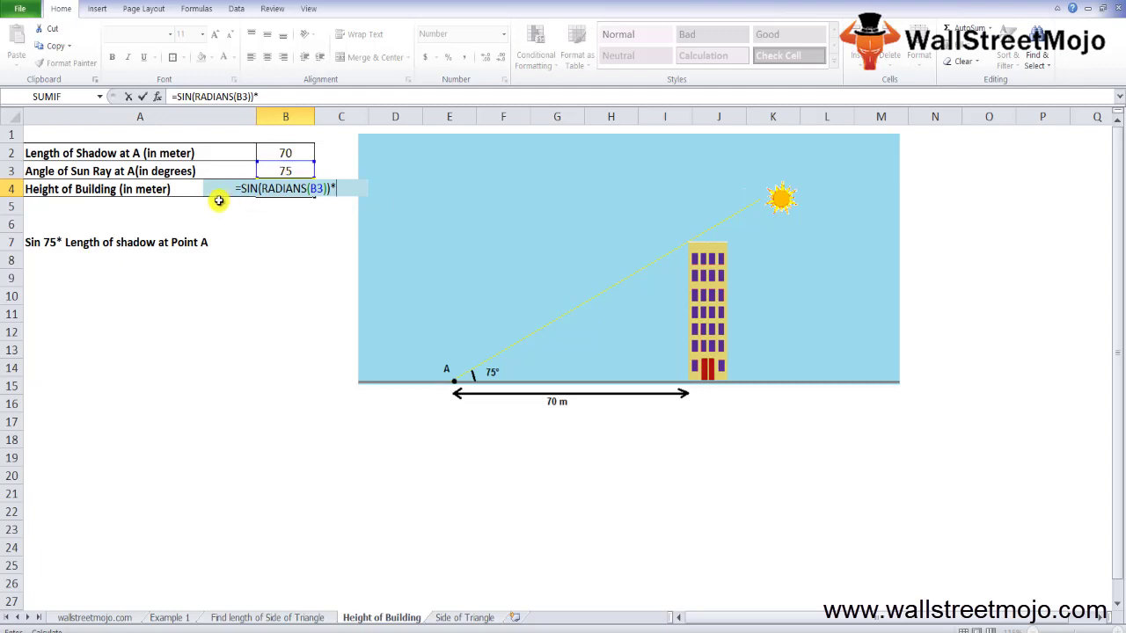
pyautogui.write('B2')
pyautogui.press('Return')
pyautogui.press('Up')
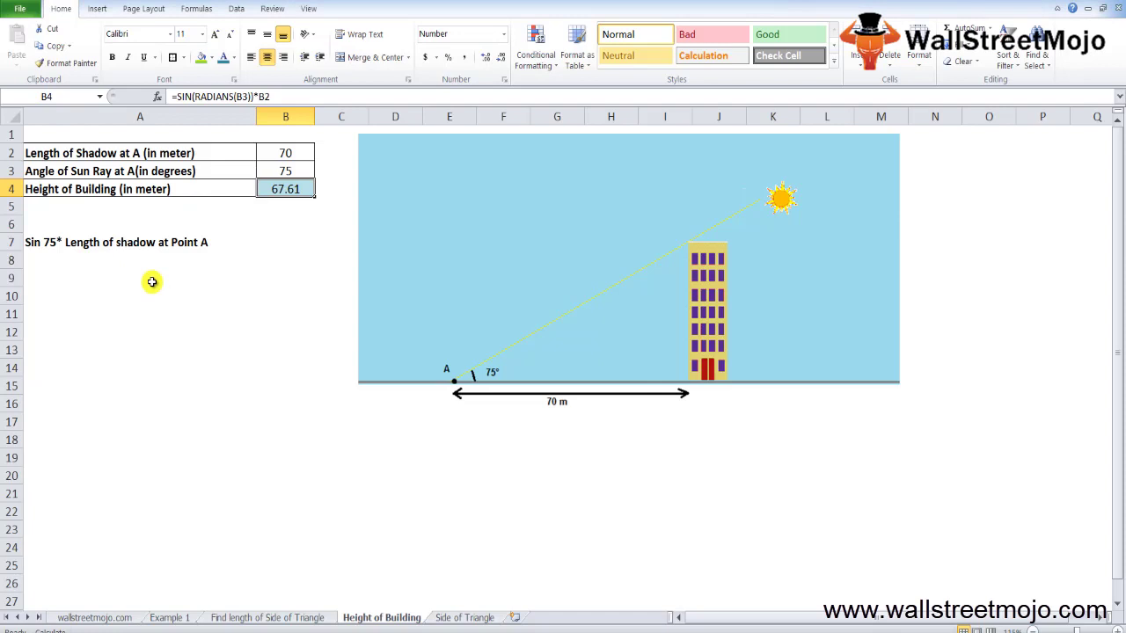
pyautogui.hotkey('ctrl', 'pagedown')
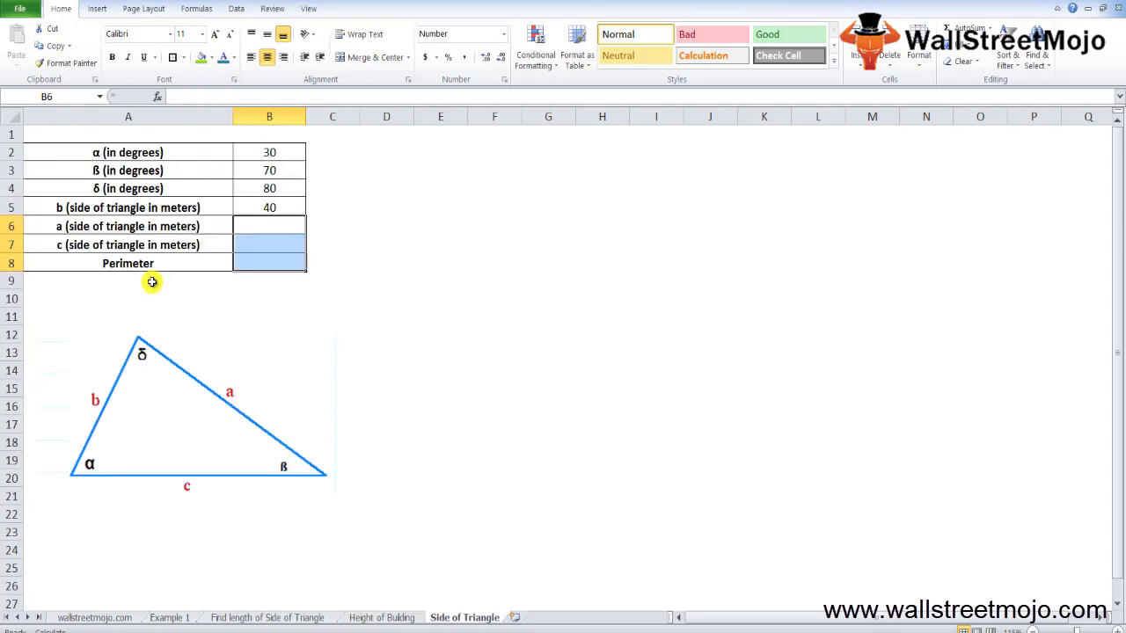
pyautogui.press('Up')
pyautogui.press('Up')
pyautogui.press('Up')
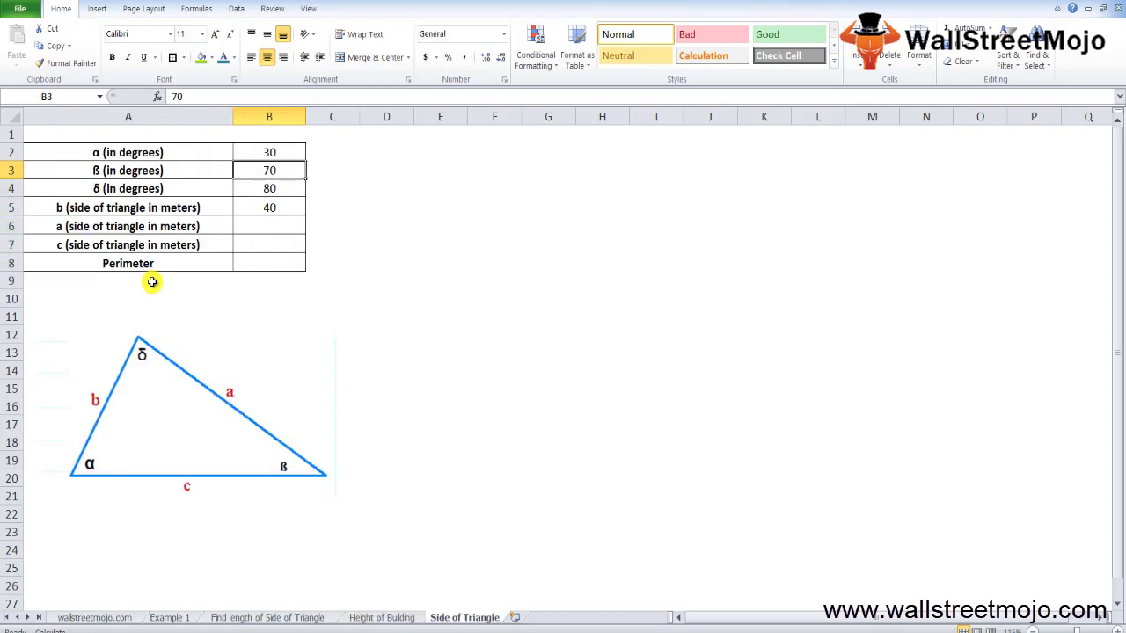
pyautogui.press('Down')
pyautogui.press('Up')
pyautogui.press('Up')
pyautogui.press('Down')
pyautogui.press('Down')
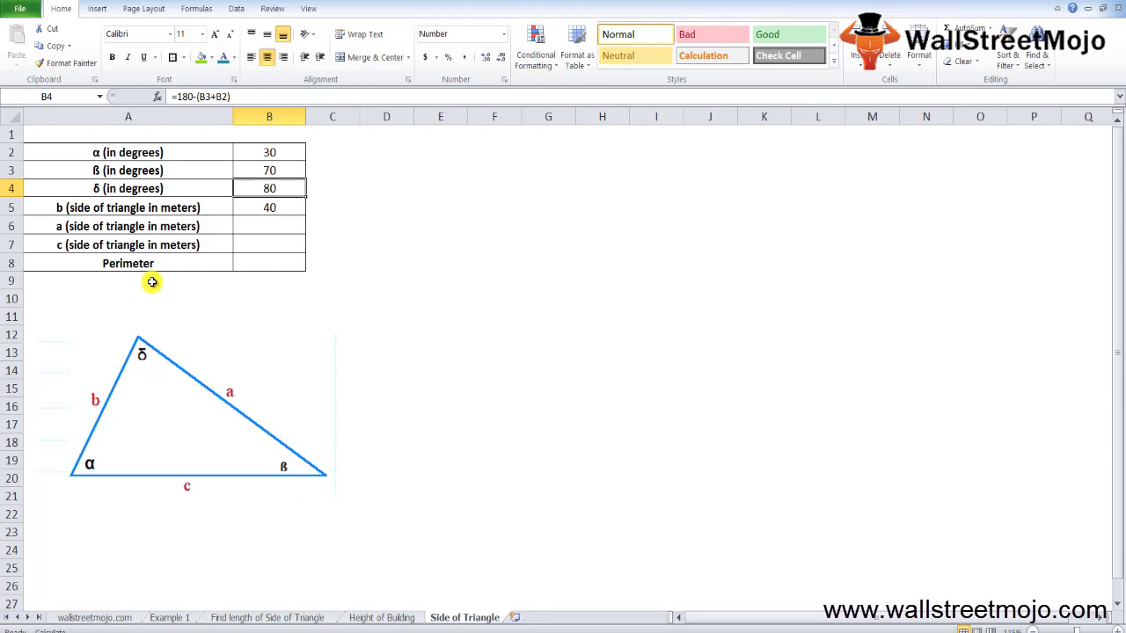
pyautogui.press('Down')
pyautogui.press('Down')
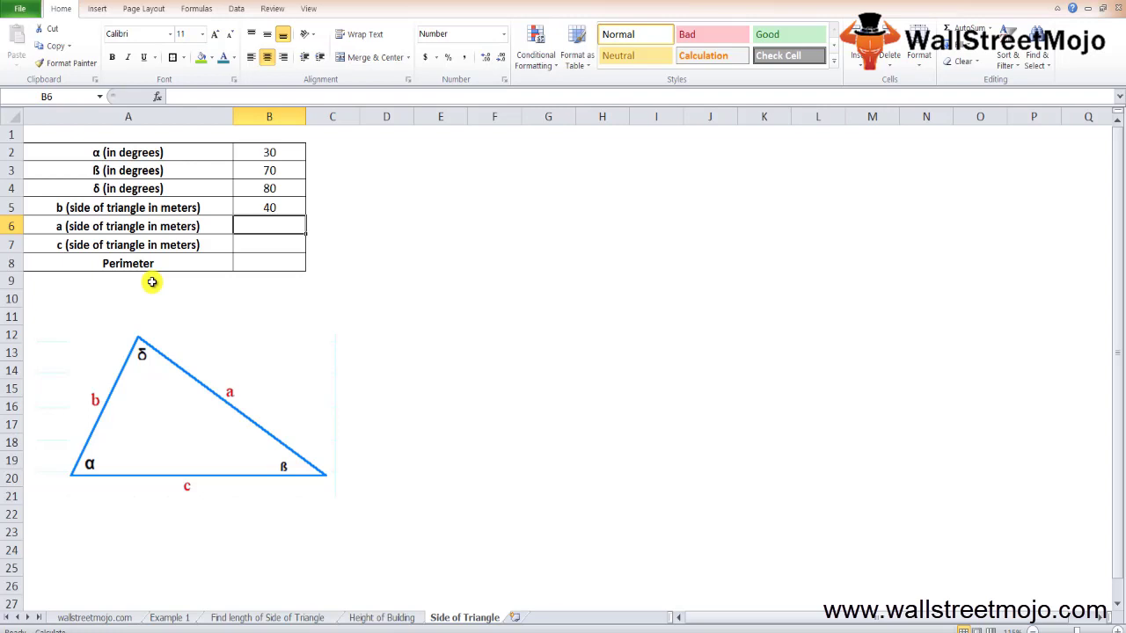
pyautogui.hotkey('shift', 'Down')
pyautogui.hotkey('shift', 'Down')
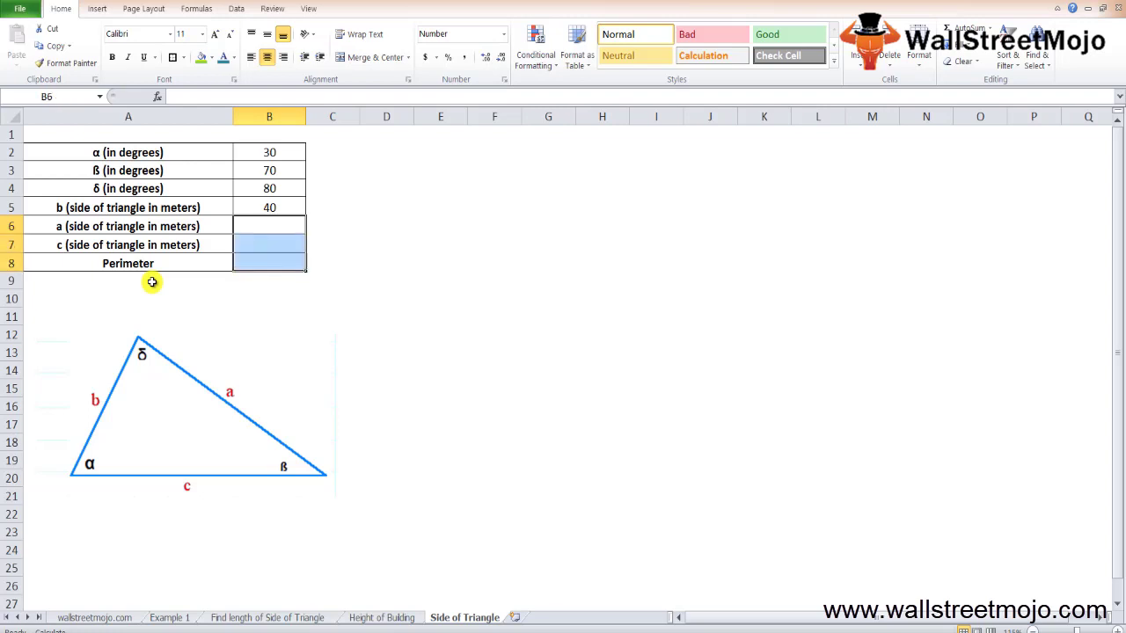
pyautogui.hotkey('shift', 'Up')
pyautogui.hotkey('shift', 'Up')
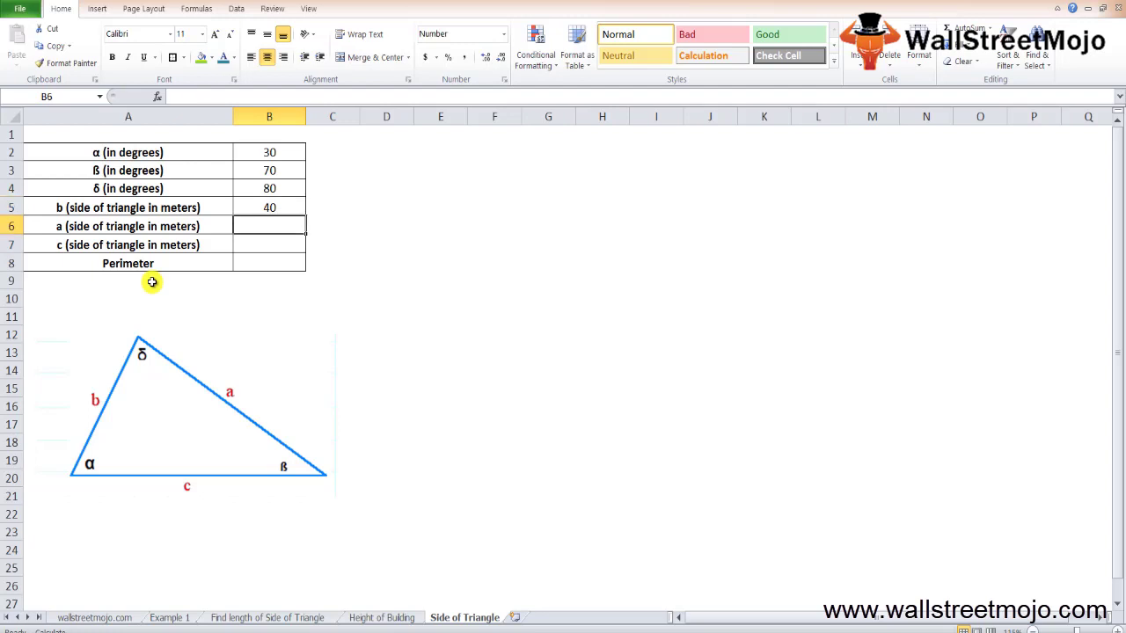
# - Enter =SIN(RADIANS(30))*(B5/SIN(RADIANS(70))) in B6, giving side a as 21.28
pyautogui.write('=SIN(')
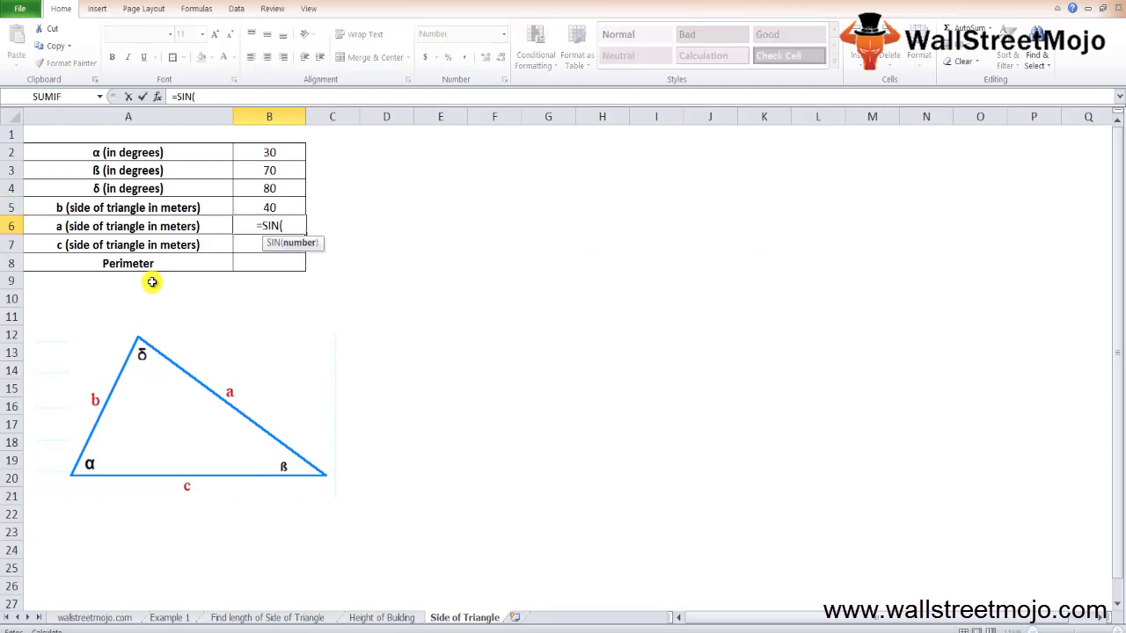
pyautogui.write('radi')
pyautogui.press('Tab')
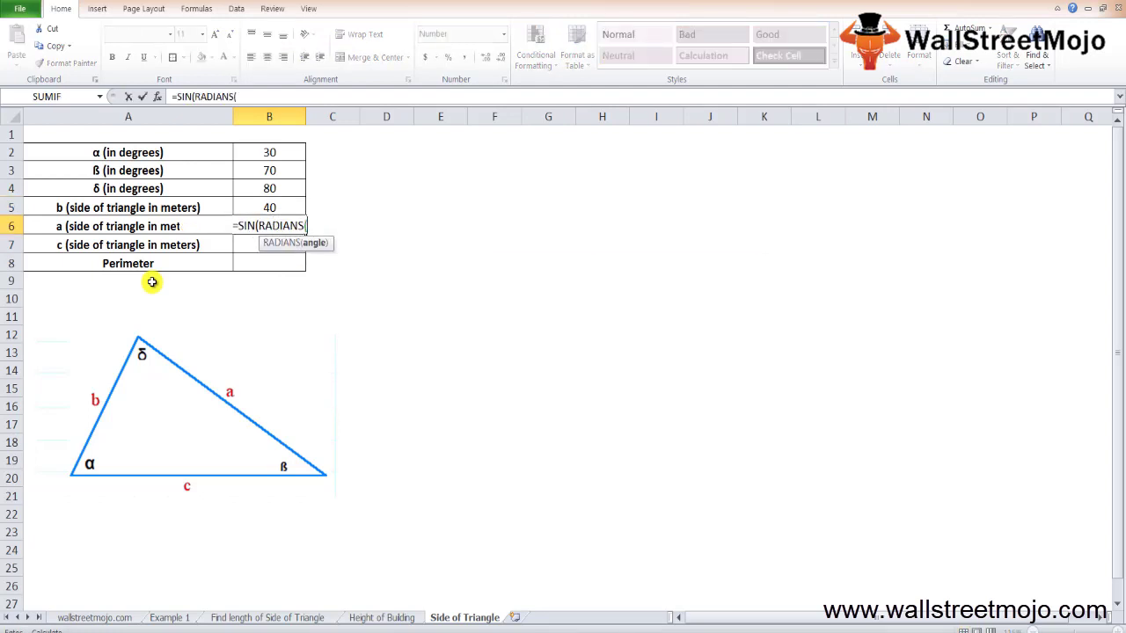
pyautogui.press('Up')
pyautogui.press('Up')
pyautogui.press('Up')
pyautogui.press('BackSpace')
pyautogui.press('BackSpace')
pyautogui.write('30))')
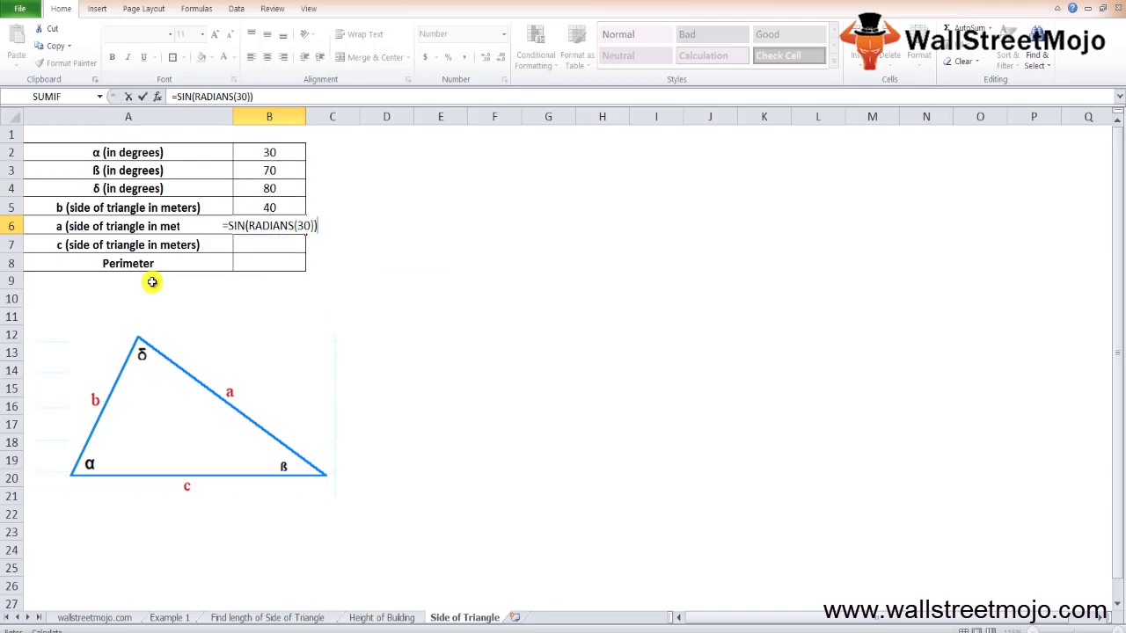
pyautogui.write('*')
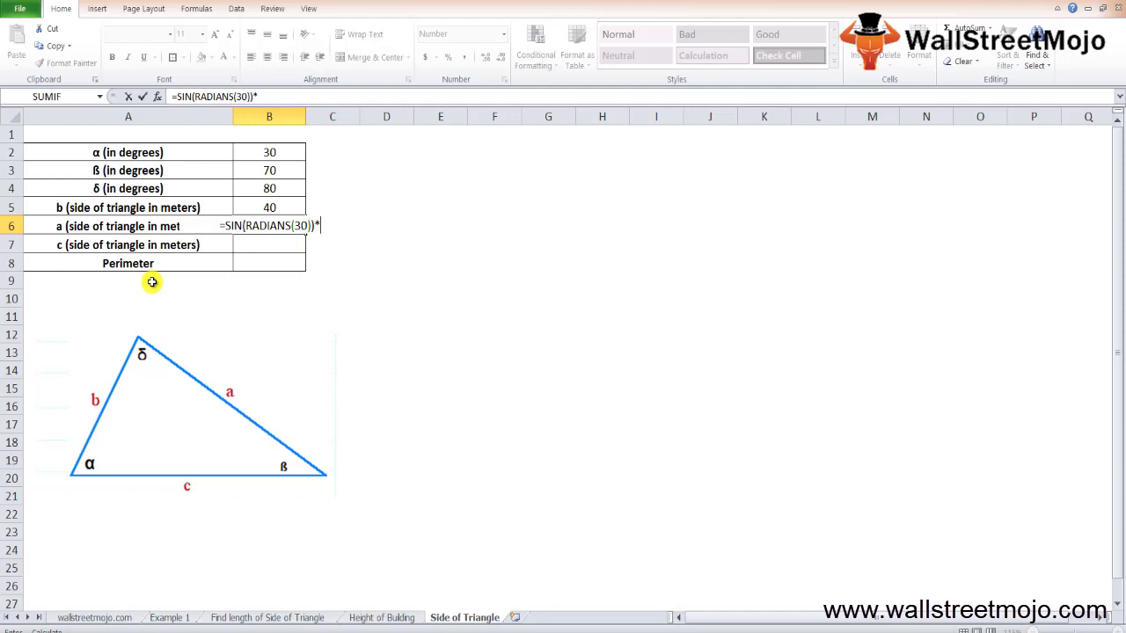
pyautogui.write('(')
pyautogui.click(126, 202)
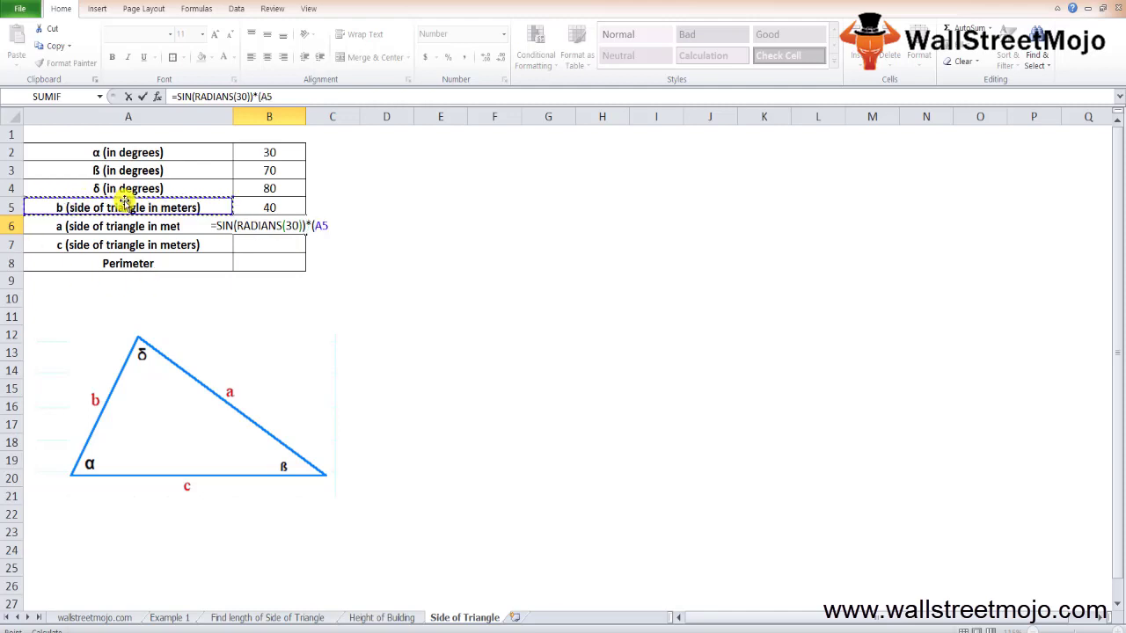
pyautogui.press('Right')
pyautogui.write('/sin')
pyautogui.press('Tab')
pyautogui.write('rad')
pyautogui.press('Tab')
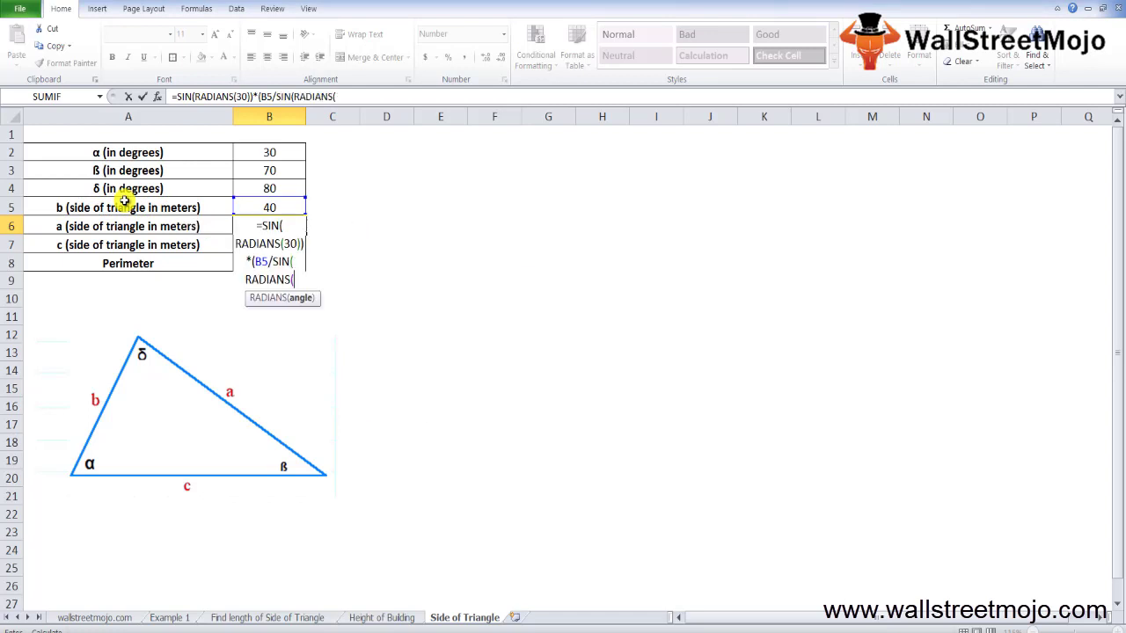
pyautogui.write('70')
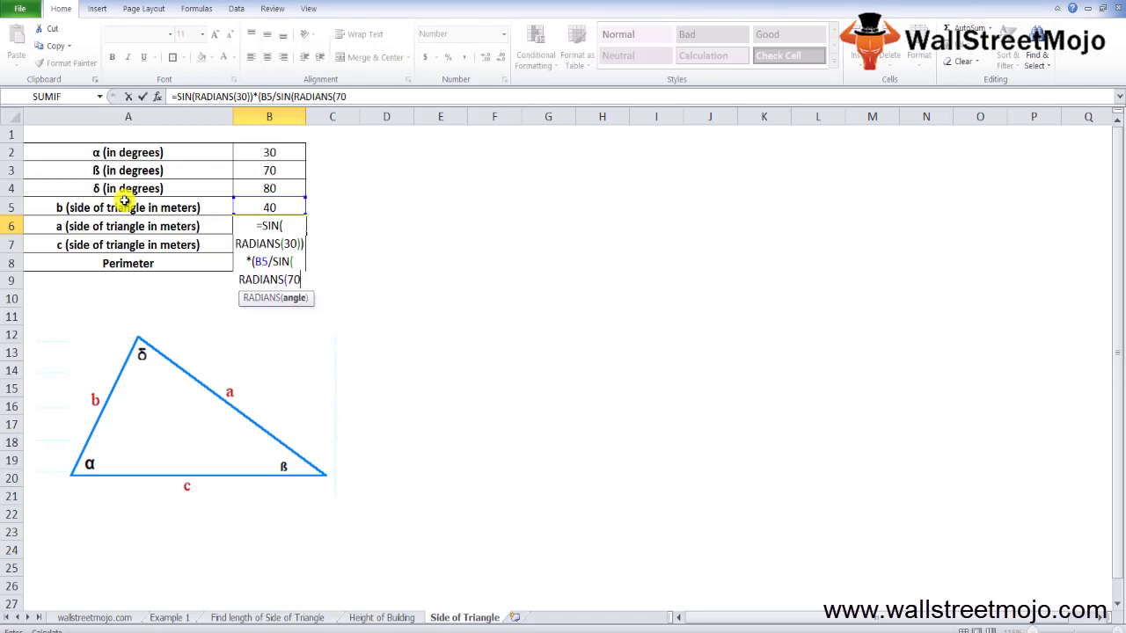
pyautogui.write('))')
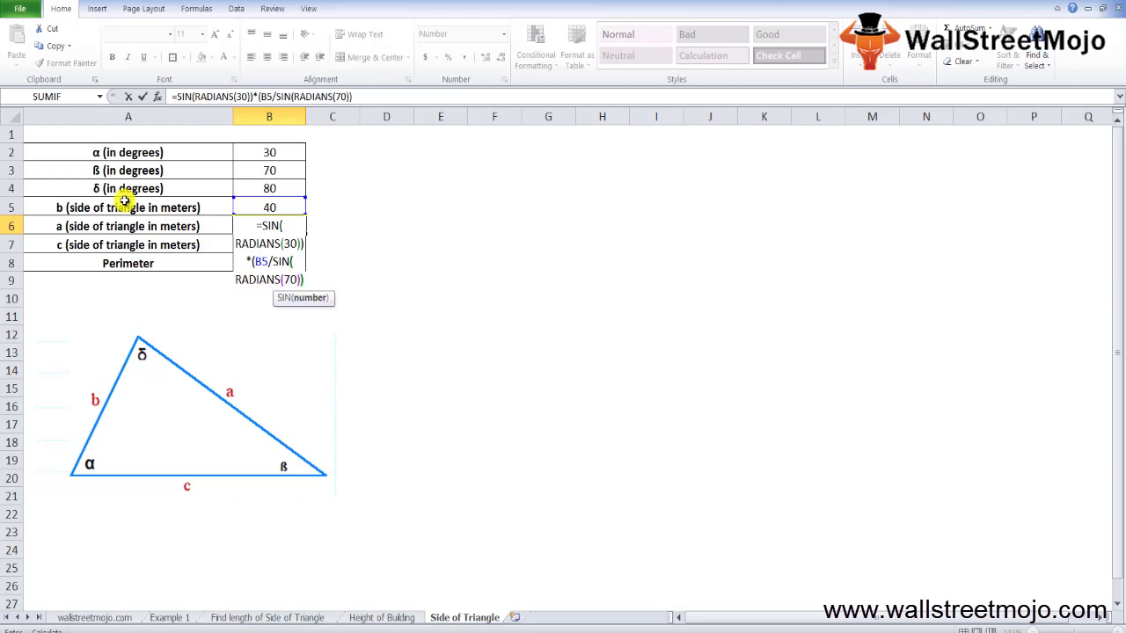
pyautogui.write(')')
pyautogui.press('Up')
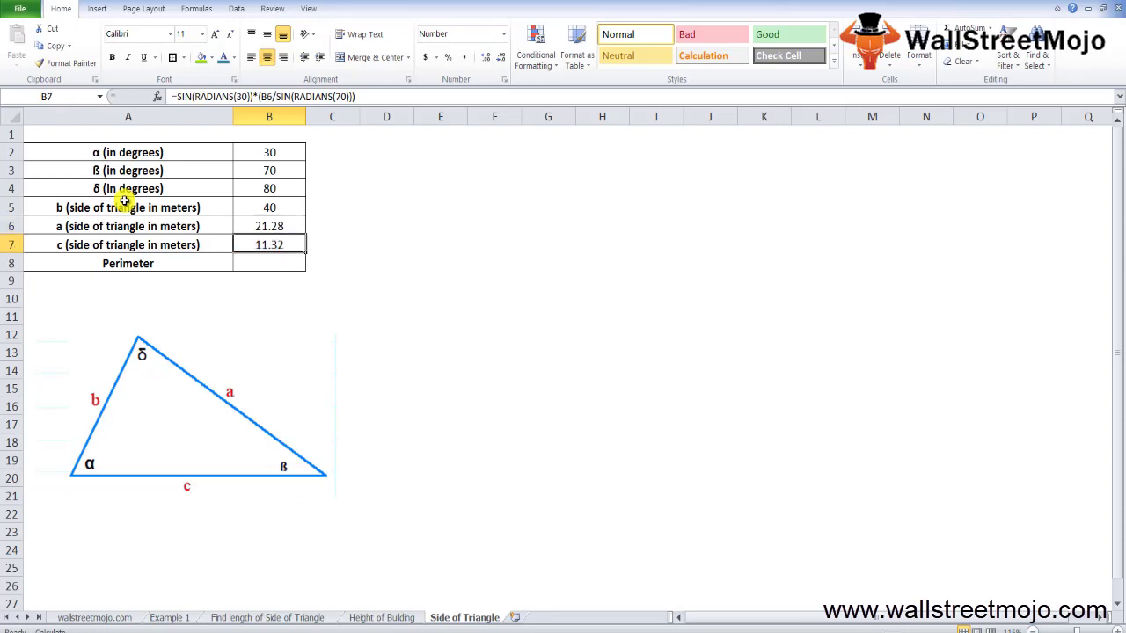
# - Copy side a's formula into B7 and change its first angle from 30 to 80
pyautogui.press('Down')
pyautogui.press('Up')
pyautogui.press('Down')
pyautogui.press('Up')
pyautogui.press('F2')
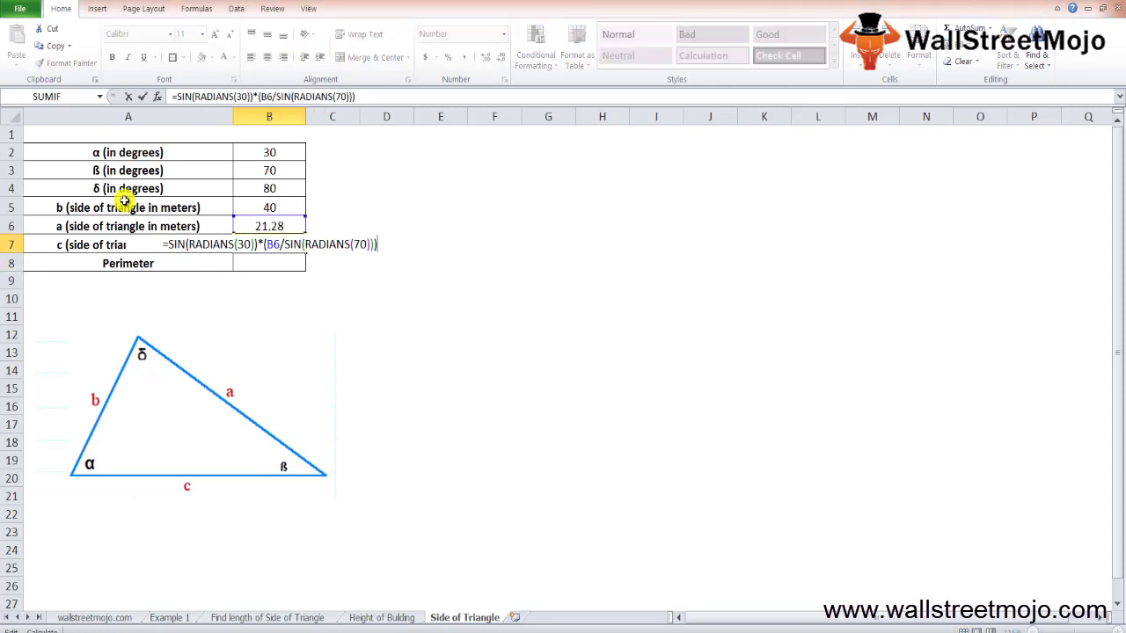
pyautogui.press('Left')
pyautogui.press('Left')
pyautogui.press('Left')
pyautogui.press('Left')
pyautogui.press('Left')
pyautogui.press('Left')
pyautogui.press('Left')
pyautogui.press('Left')
pyautogui.press('Left')
pyautogui.press('Left')
pyautogui.press('Left')
pyautogui.press('Left')
pyautogui.press('Left')
pyautogui.press('Left')
pyautogui.press('Left')
pyautogui.press('Left')
pyautogui.press('Left')
pyautogui.press('Left')
pyautogui.press('Left')
pyautogui.press('Left')
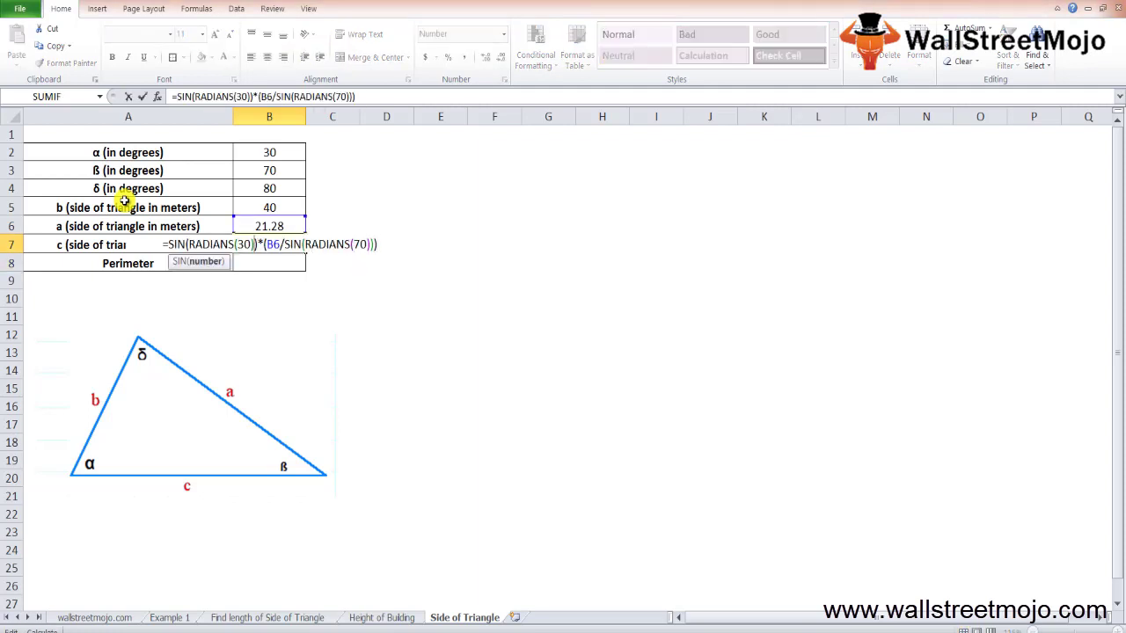
pyautogui.press('BackSpace')
pyautogui.press('BackSpace')
pyautogui.write('80')
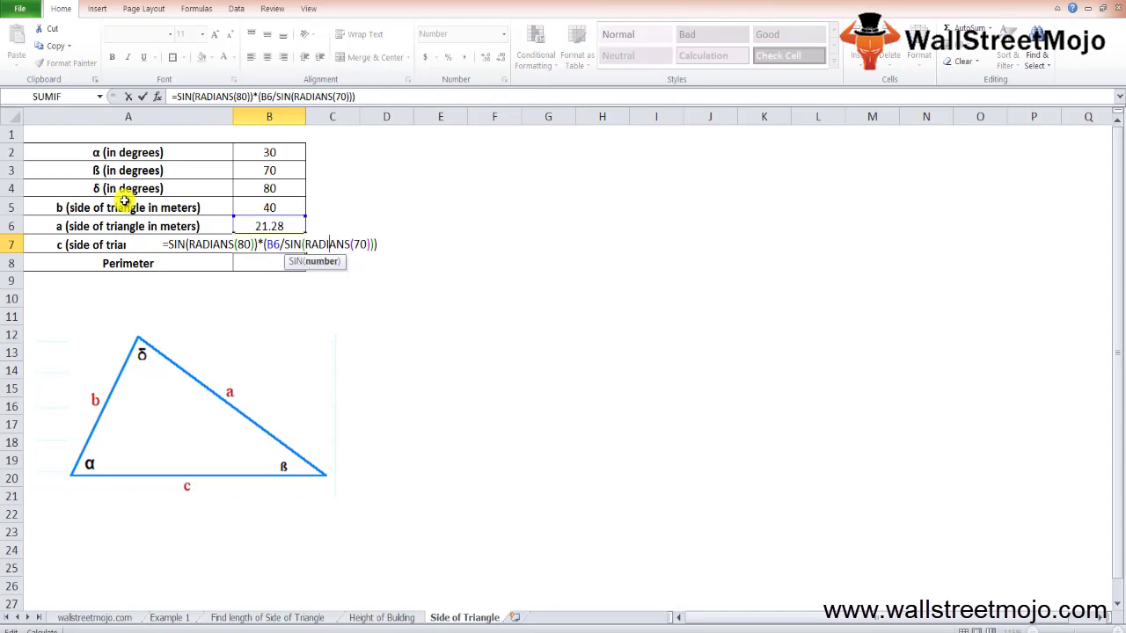
pyautogui.press('Return')
pyautogui.press('Up')
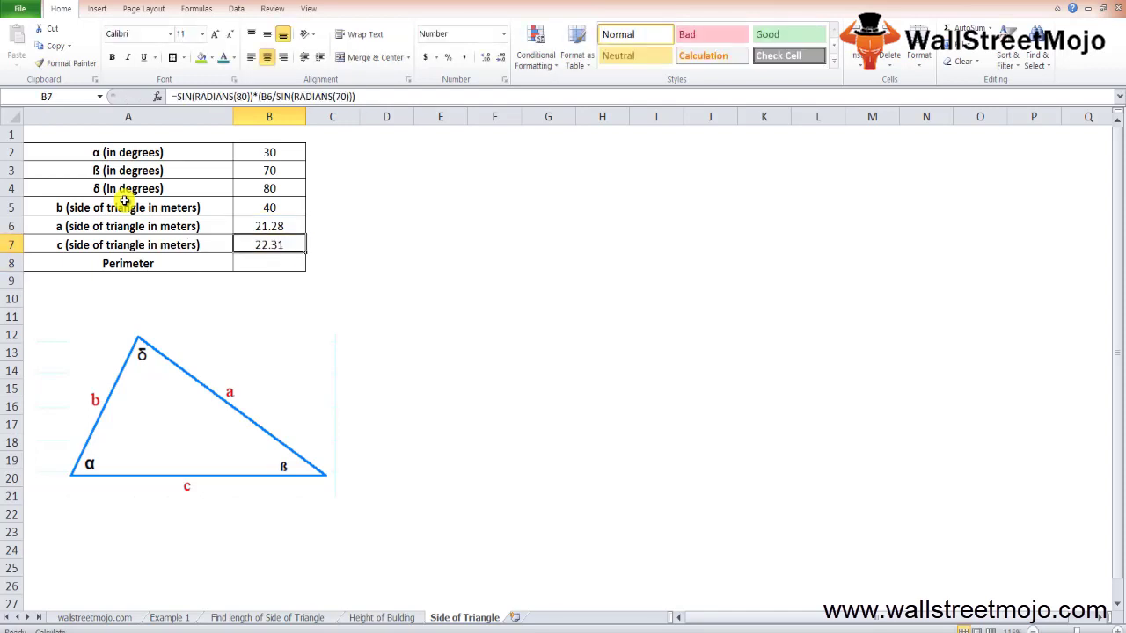
pyautogui.press('Up')
pyautogui.press('Down')
# - Change B7's side reference from B6 to B5, giving side c as 41.92
pyautogui.press('F2')
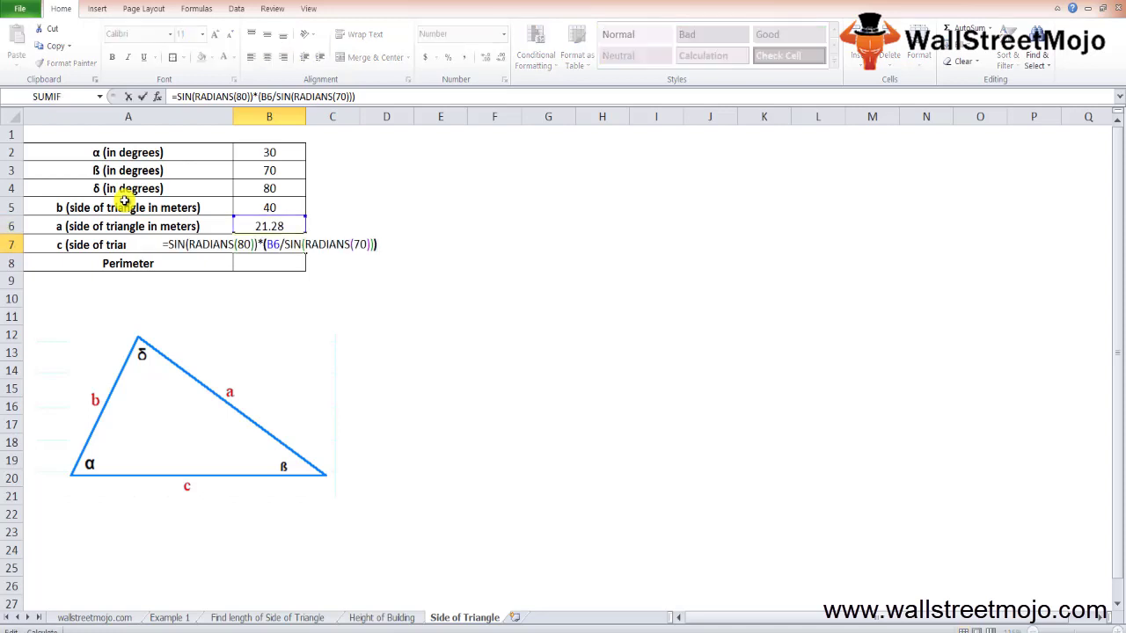
pyautogui.press('Left')
pyautogui.press('Left')
pyautogui.press('Left')
pyautogui.press('Left')
pyautogui.press('Left')
pyautogui.press('Left')
pyautogui.press('Left')
pyautogui.press('Left')
pyautogui.press('Left')
pyautogui.press('Left')
pyautogui.press('Left')
pyautogui.press('Left')
pyautogui.press('Left')
pyautogui.press('Left')
pyautogui.press('Left')
pyautogui.press('Left')
pyautogui.press('Left')
pyautogui.press('Left')
pyautogui.press('BackSpace')
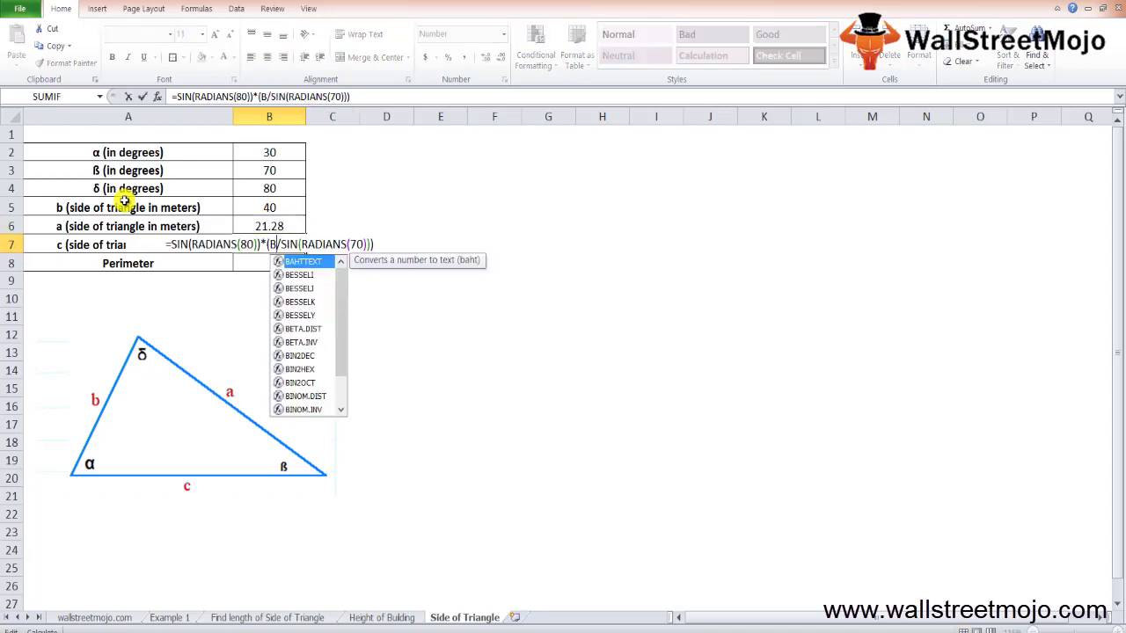
pyautogui.write('5')
pyautogui.press('Return')
pyautogui.press('Up')
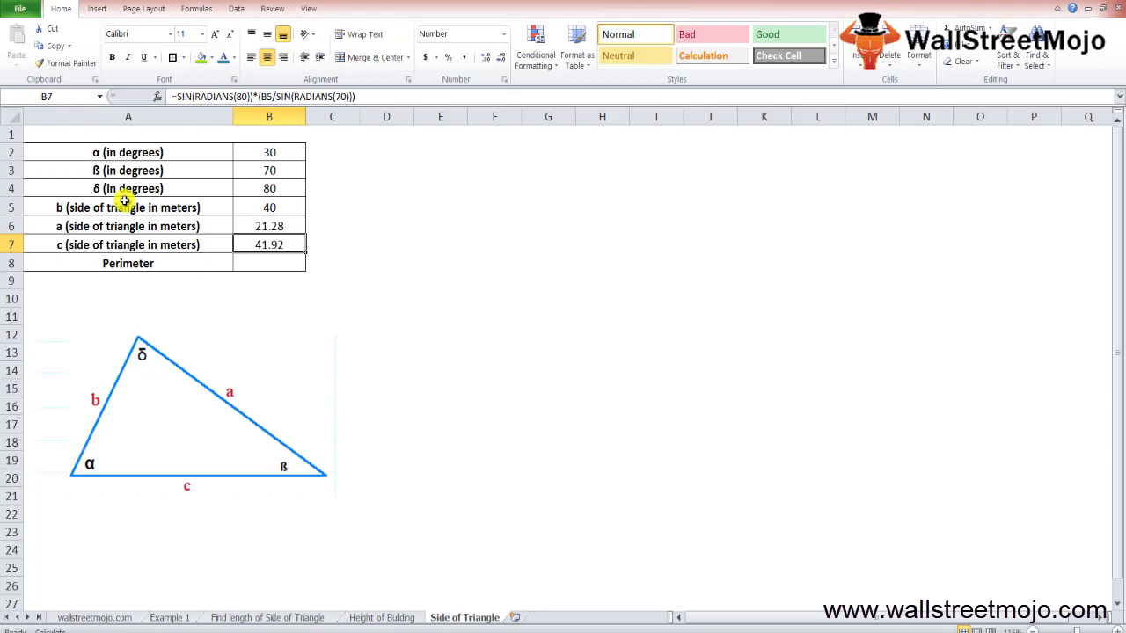
# - Enter =SUM(B5:B7) in B8 for a triangle perimeter of 103.20
pyautogui.press('Down')
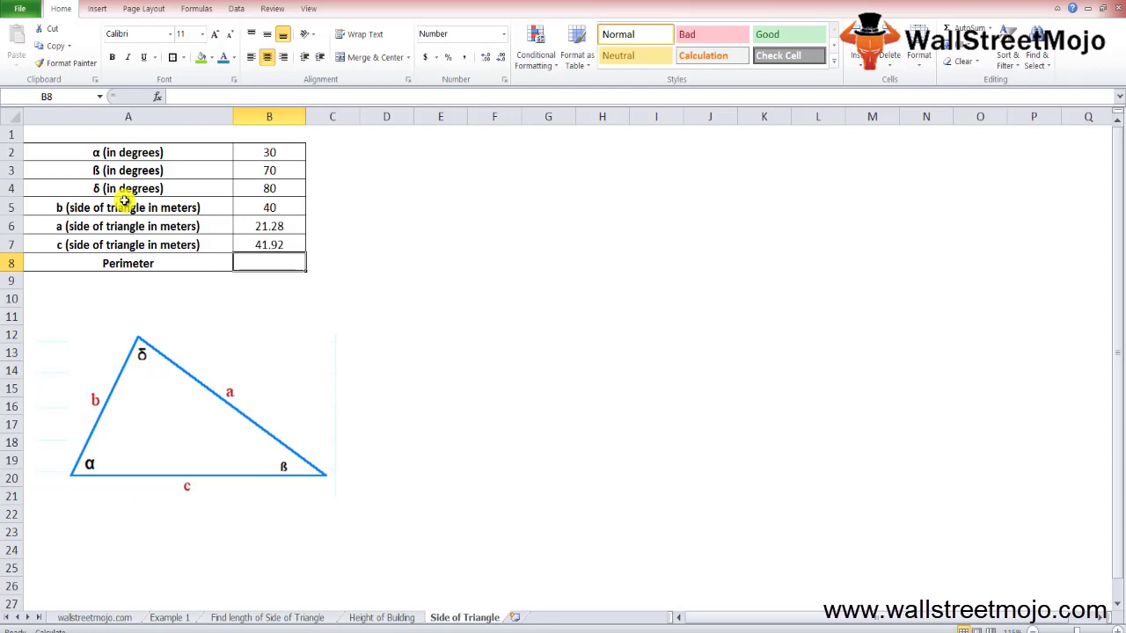
pyautogui.write('=sum(')
pyautogui.press('Up')
pyautogui.press('Up')
pyautogui.press('Up')
pyautogui.hotkey('shift', 'Down')
pyautogui.hotkey('shift', 'Down')
pyautogui.press('Return')
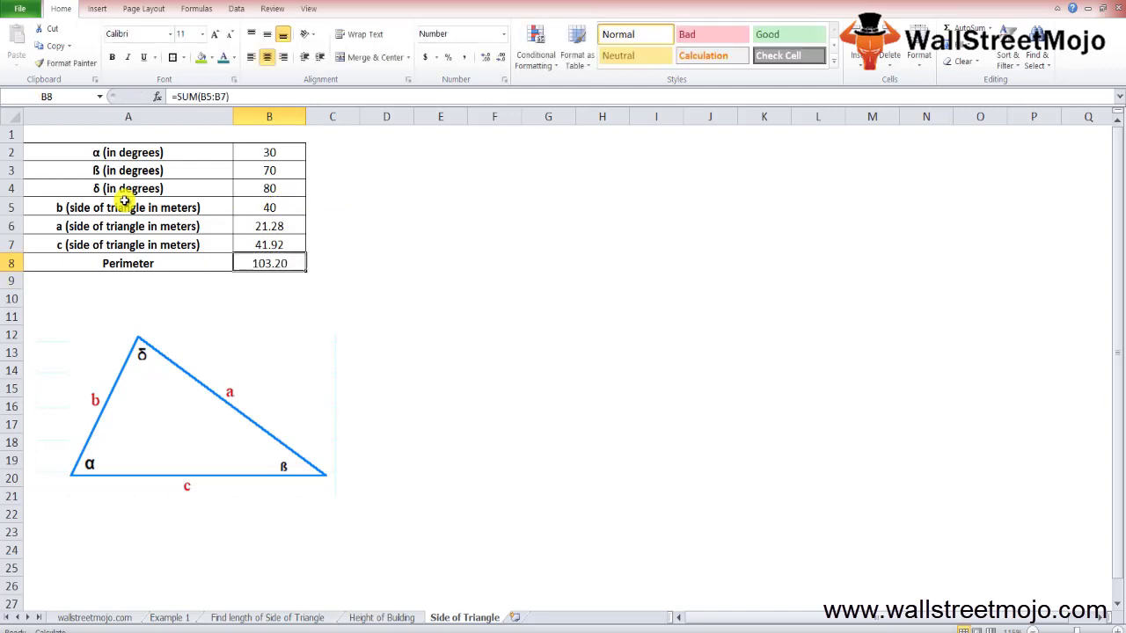